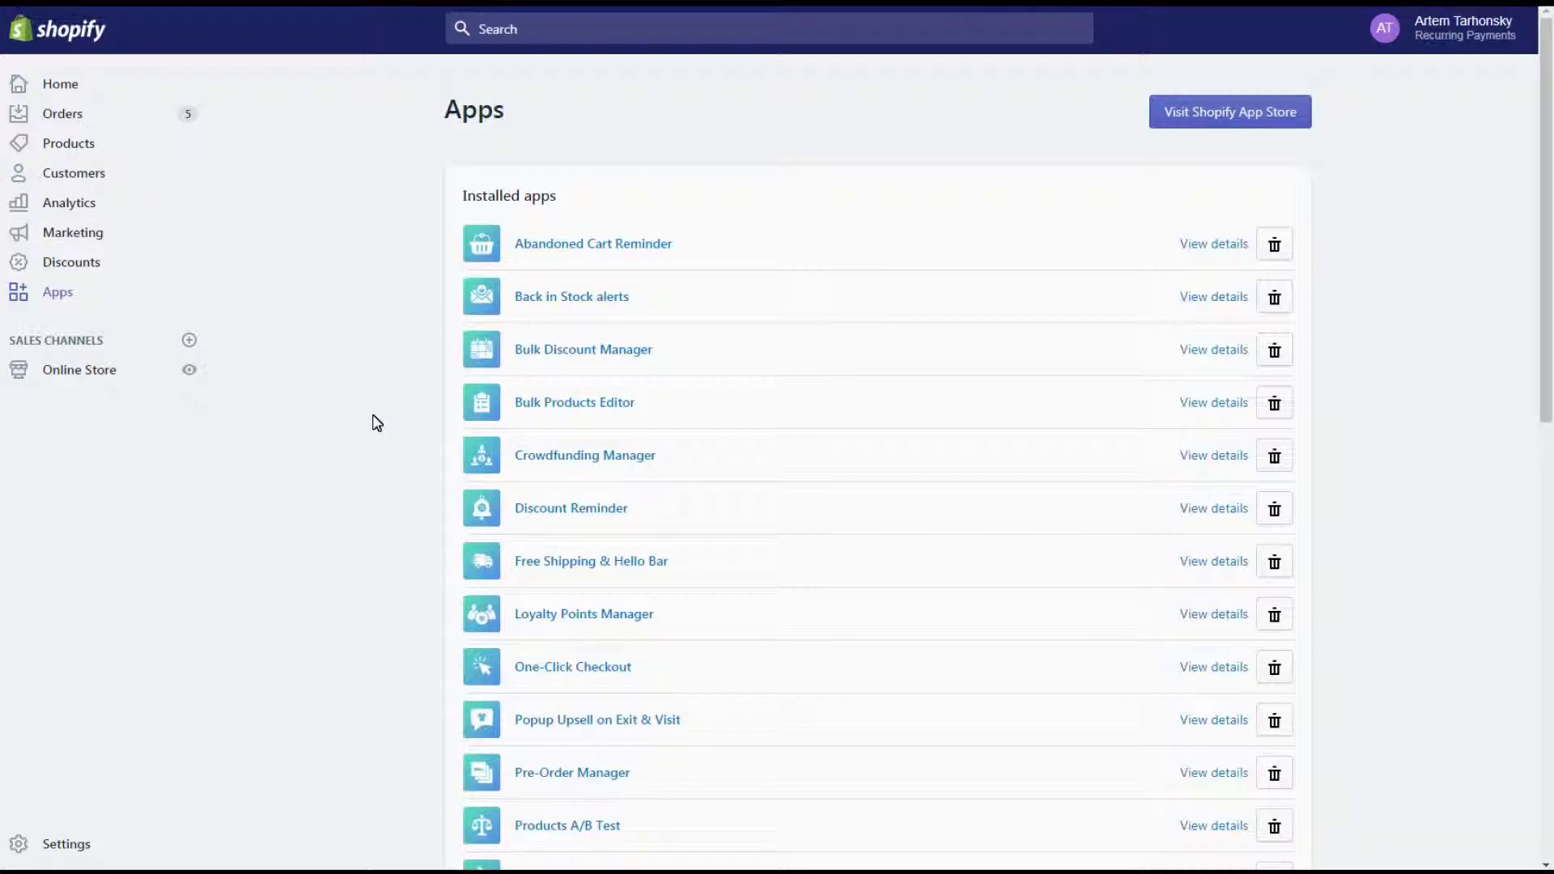
Find Recurring Payments in the installed apps list and launch it.
{"action": "scroll", "coordinate": [376, 423], "scroll_direction": "down", "scroll_amount": 2}
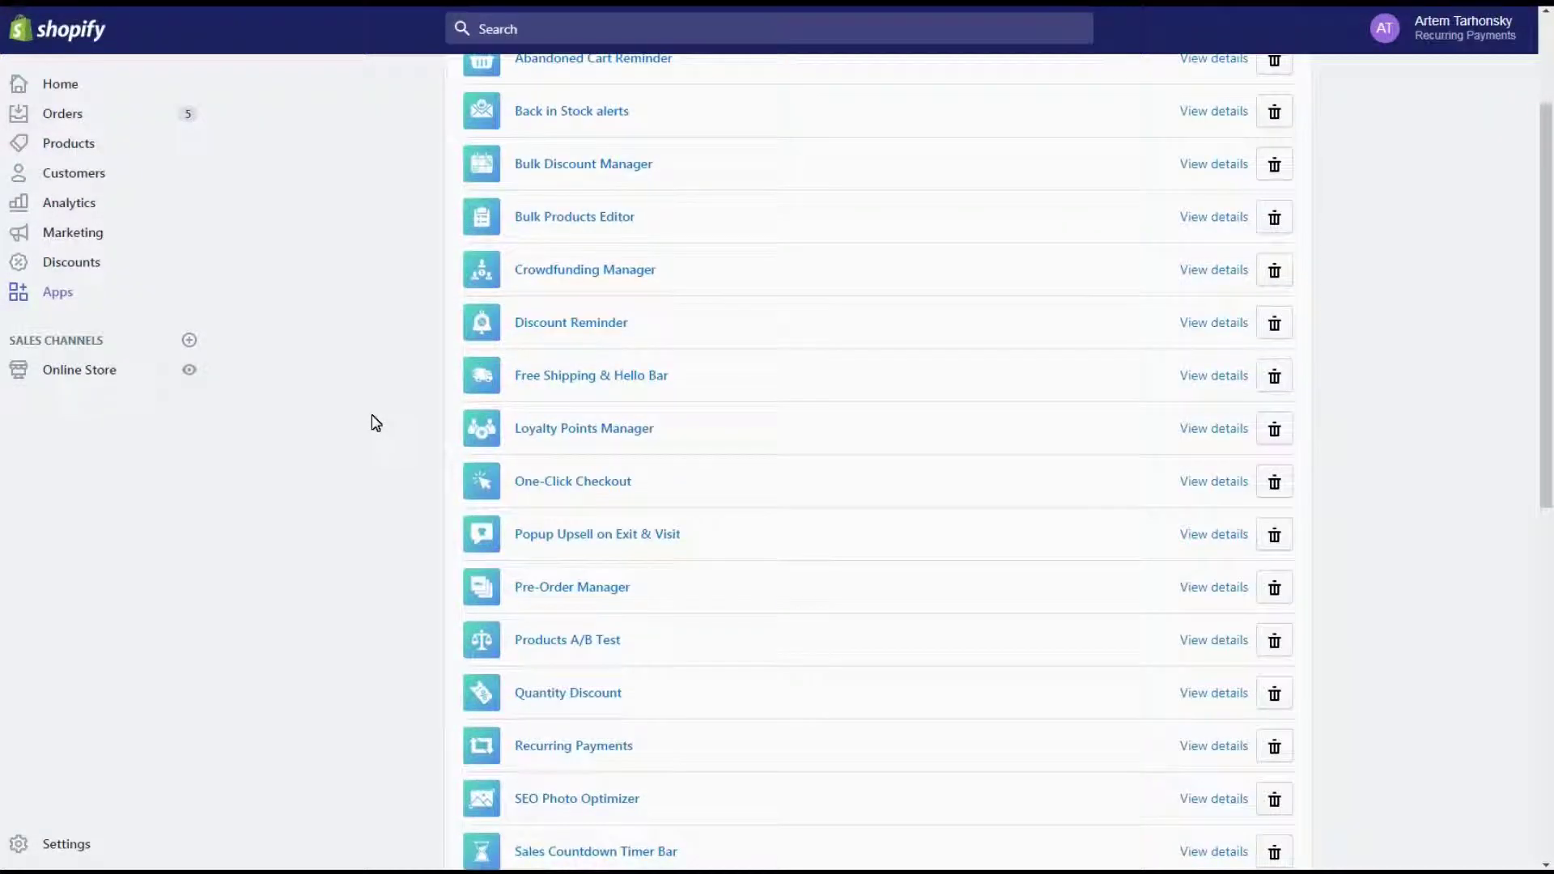
{"action": "left_click", "coordinate": [542, 751]}
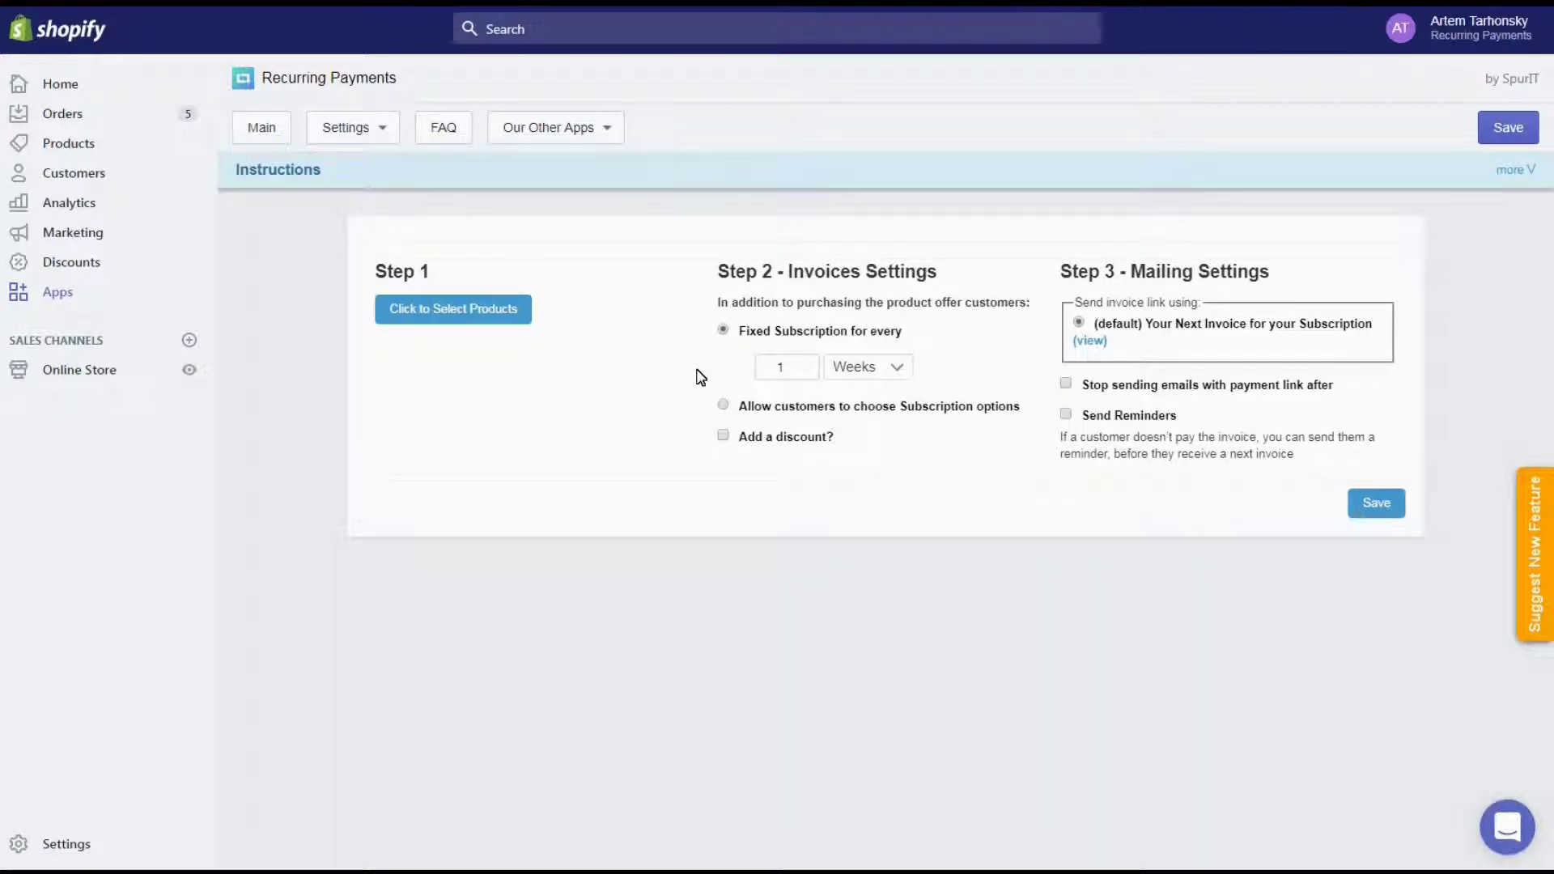
Add Nescafe Dolce Gusto Grande as the subscription product and save the selection.
{"action": "left_click", "coordinate": [474, 316]}
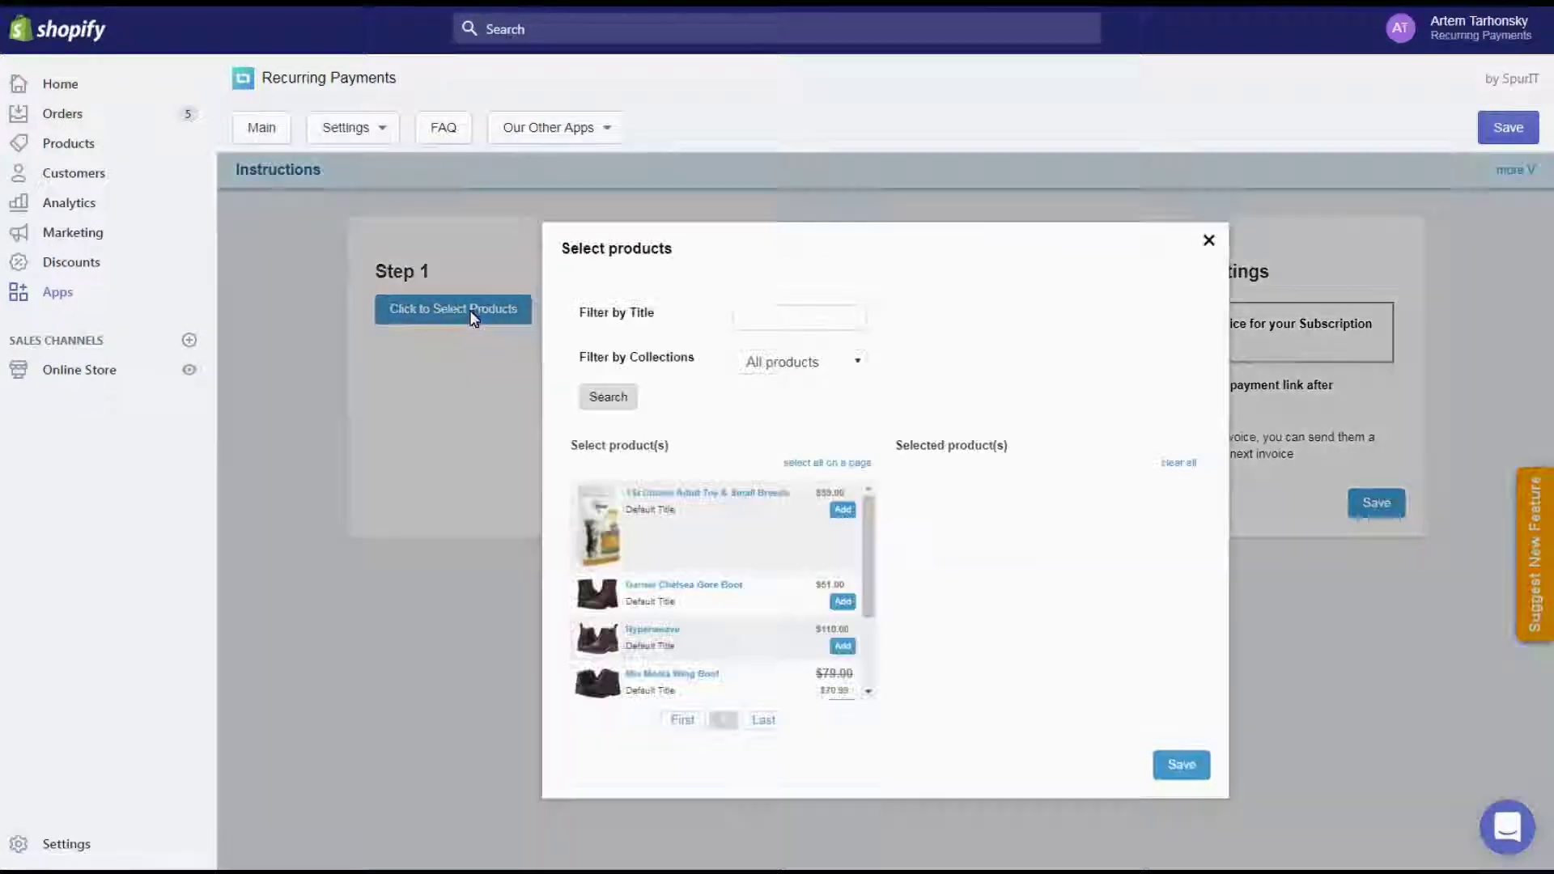
{"action": "scroll", "coordinate": [772, 657], "scroll_direction": "down", "scroll_amount": 1}
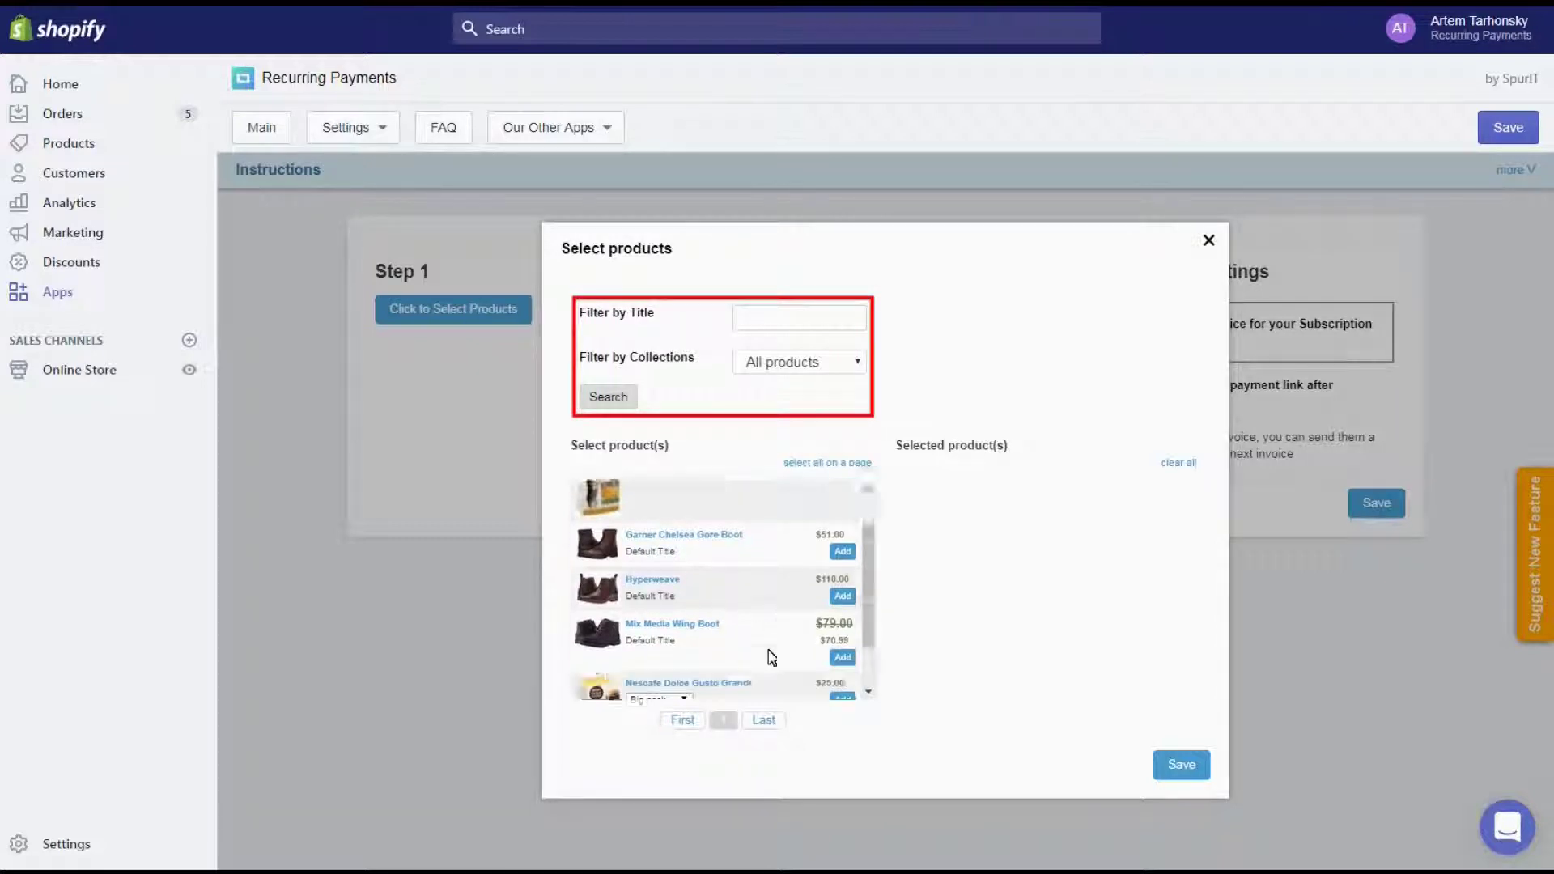
{"action": "scroll", "coordinate": [771, 658], "scroll_direction": "down", "scroll_amount": 1}
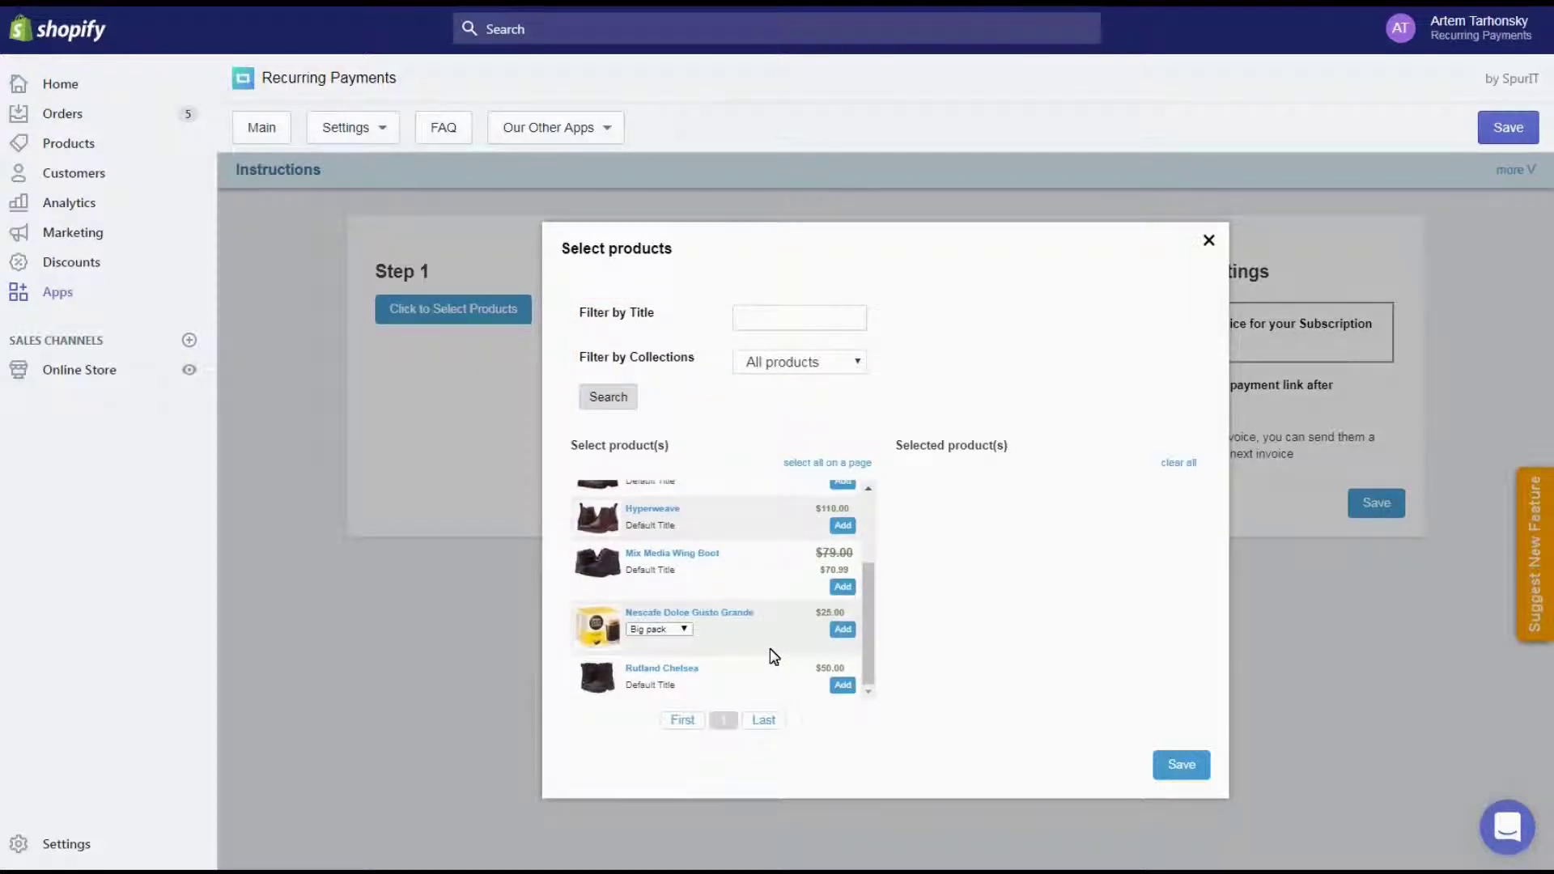
{"action": "left_click", "coordinate": [840, 633]}
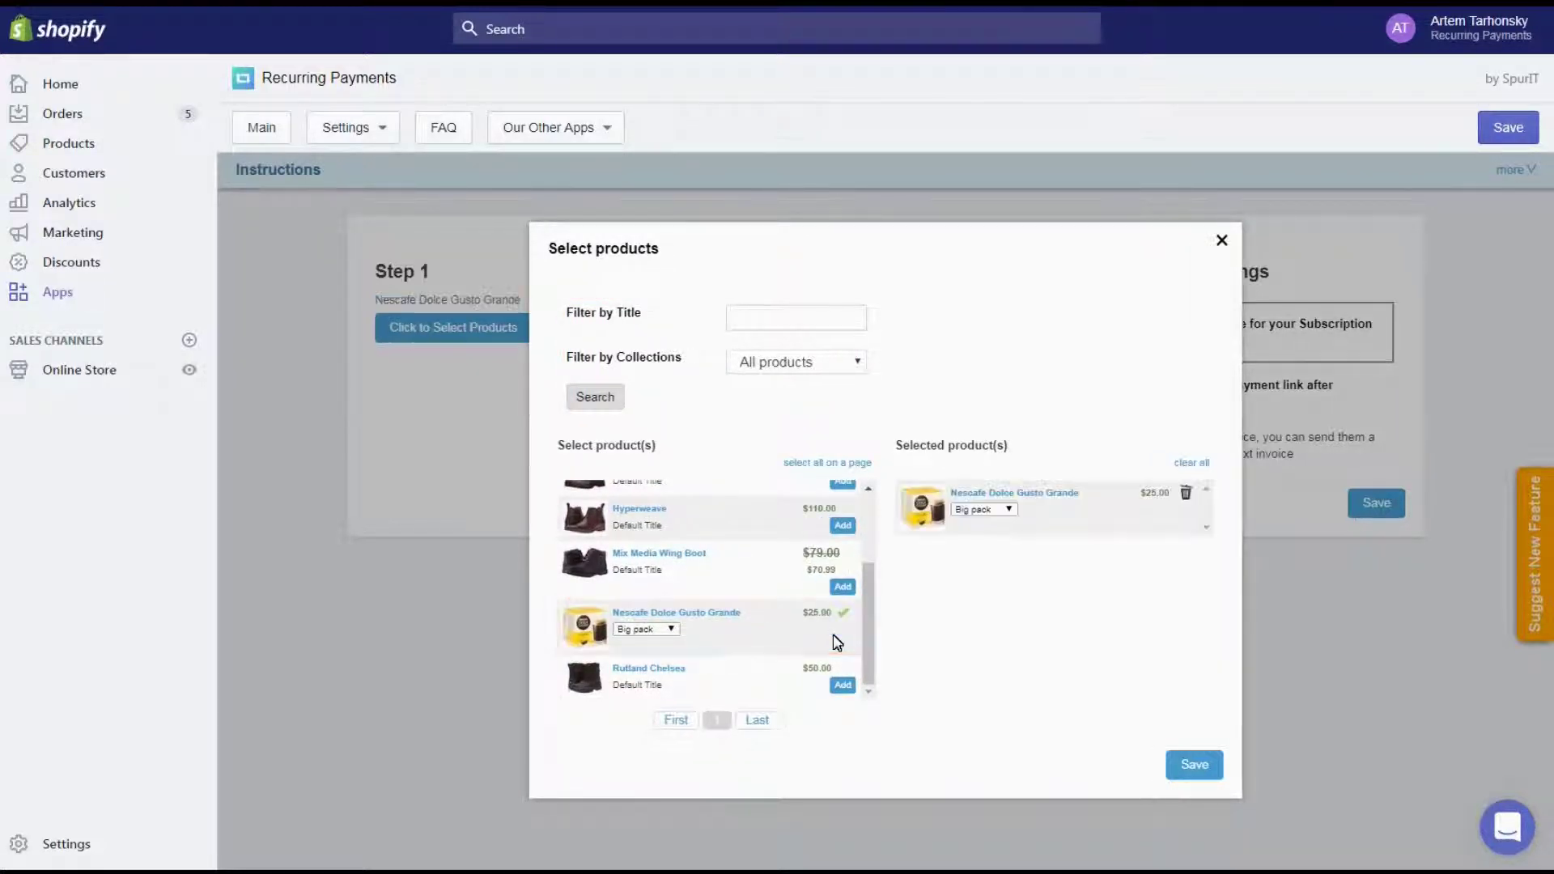
{"action": "left_click", "coordinate": [1184, 763]}
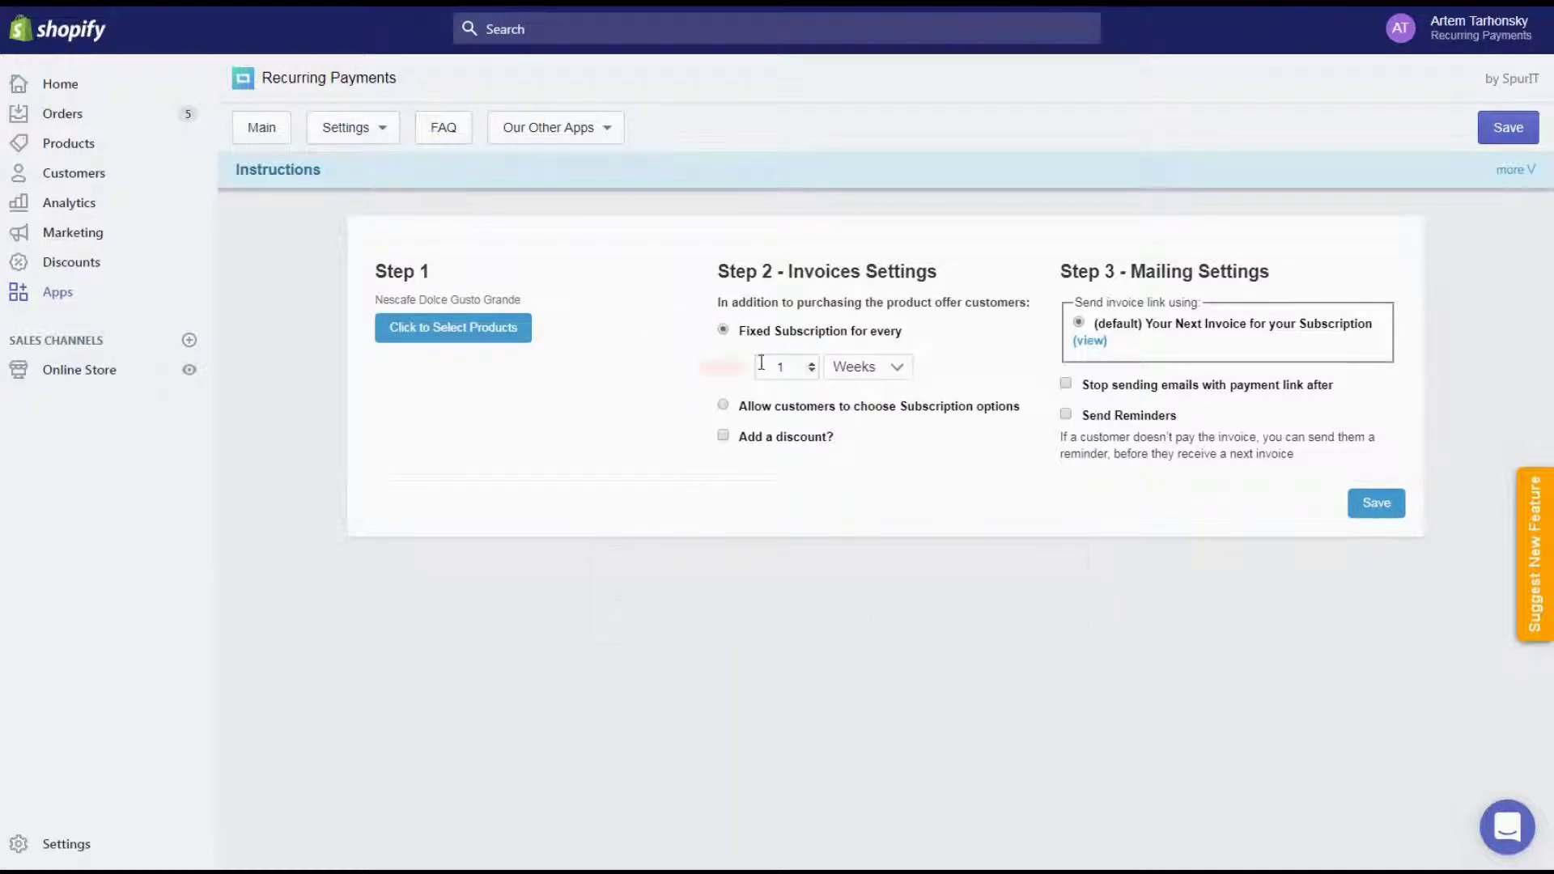
Keep weeks as the interval unit and let customers choose Weekly, Monthly or custom-length subscriptions.
{"action": "left_click", "coordinate": [867, 366]}
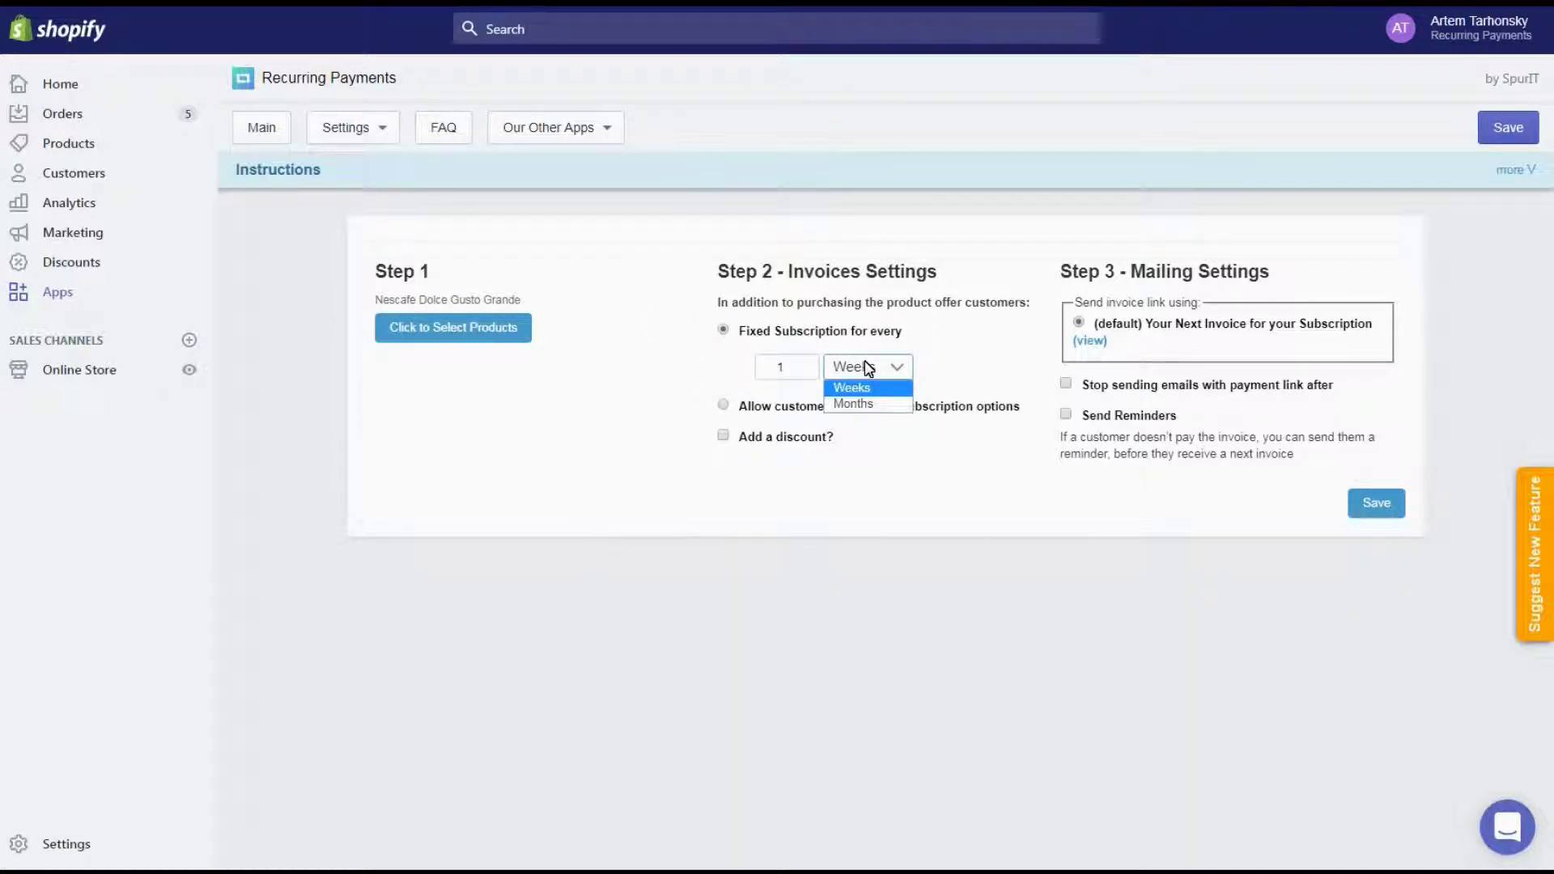
{"action": "left_click", "coordinate": [866, 367]}
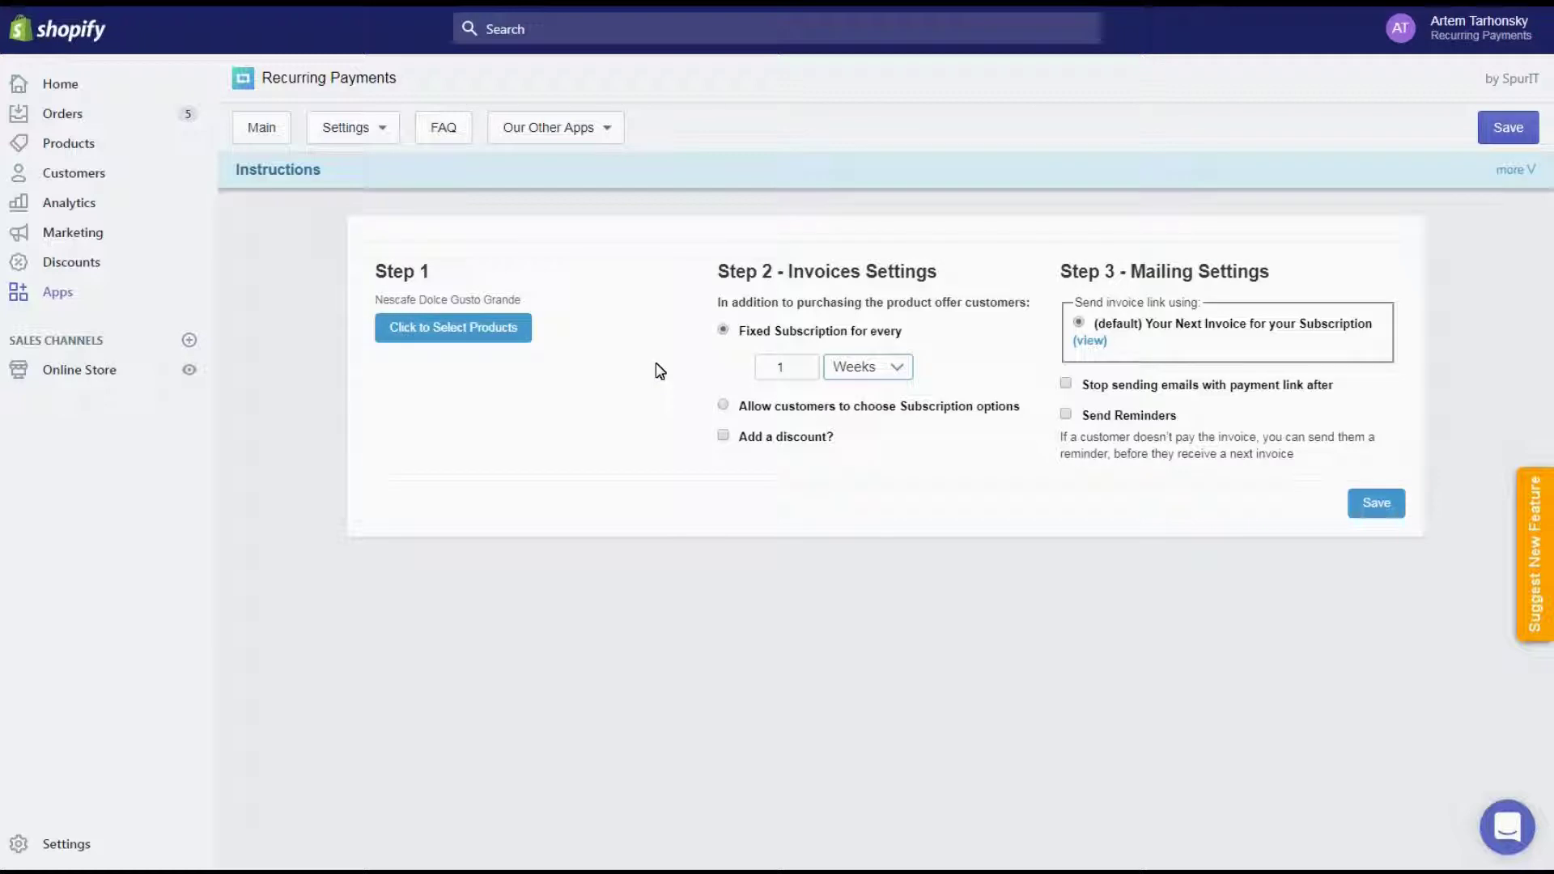
{"action": "left_click", "coordinate": [723, 406]}
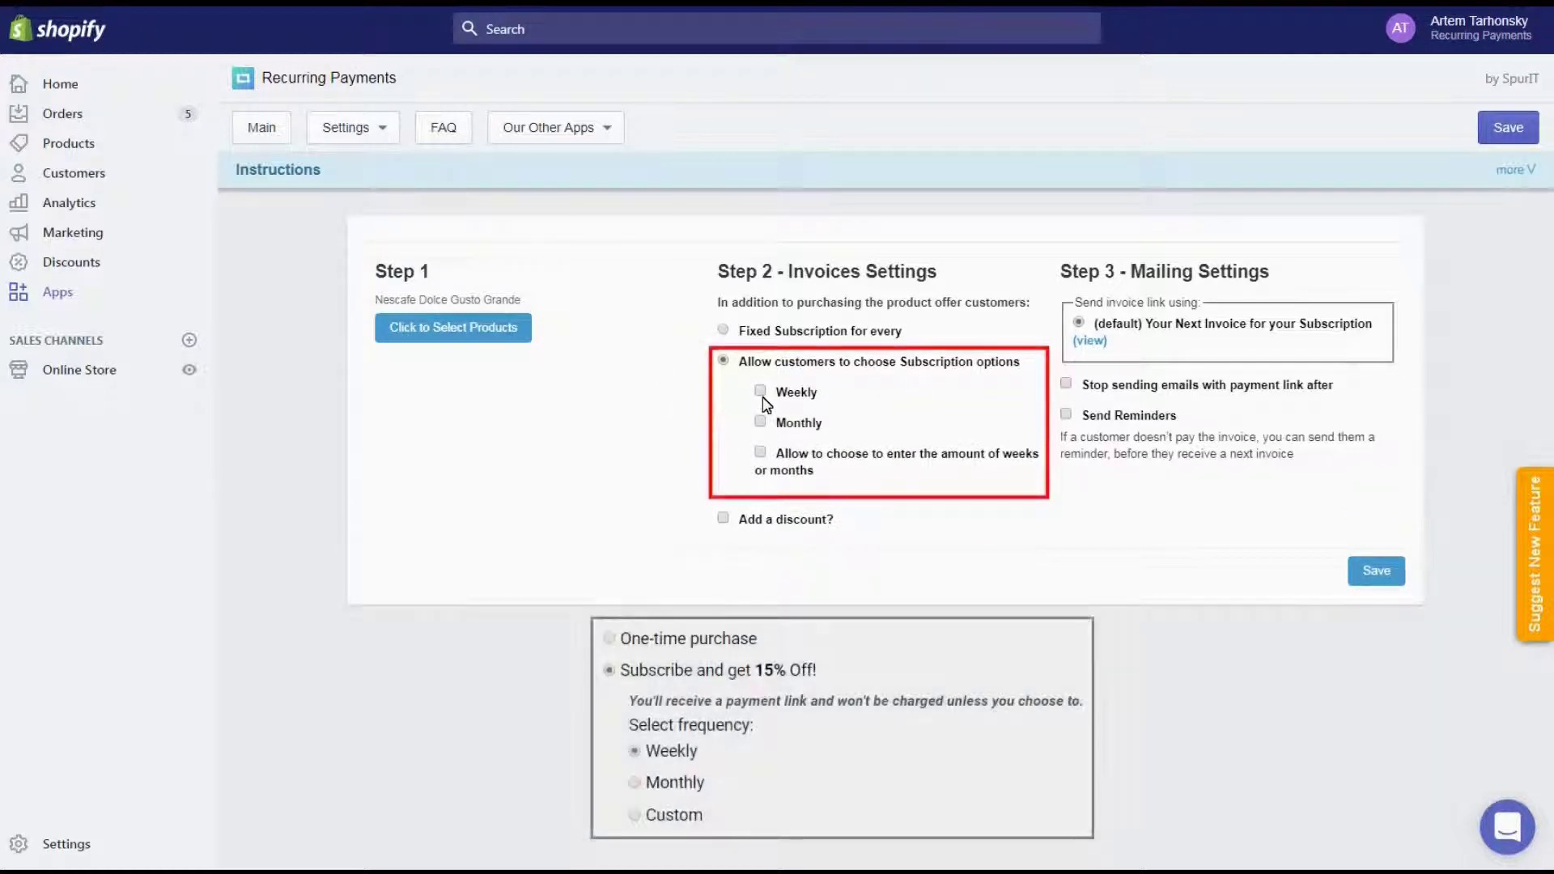
{"action": "left_click", "coordinate": [761, 392]}
{"action": "left_click", "coordinate": [761, 421]}
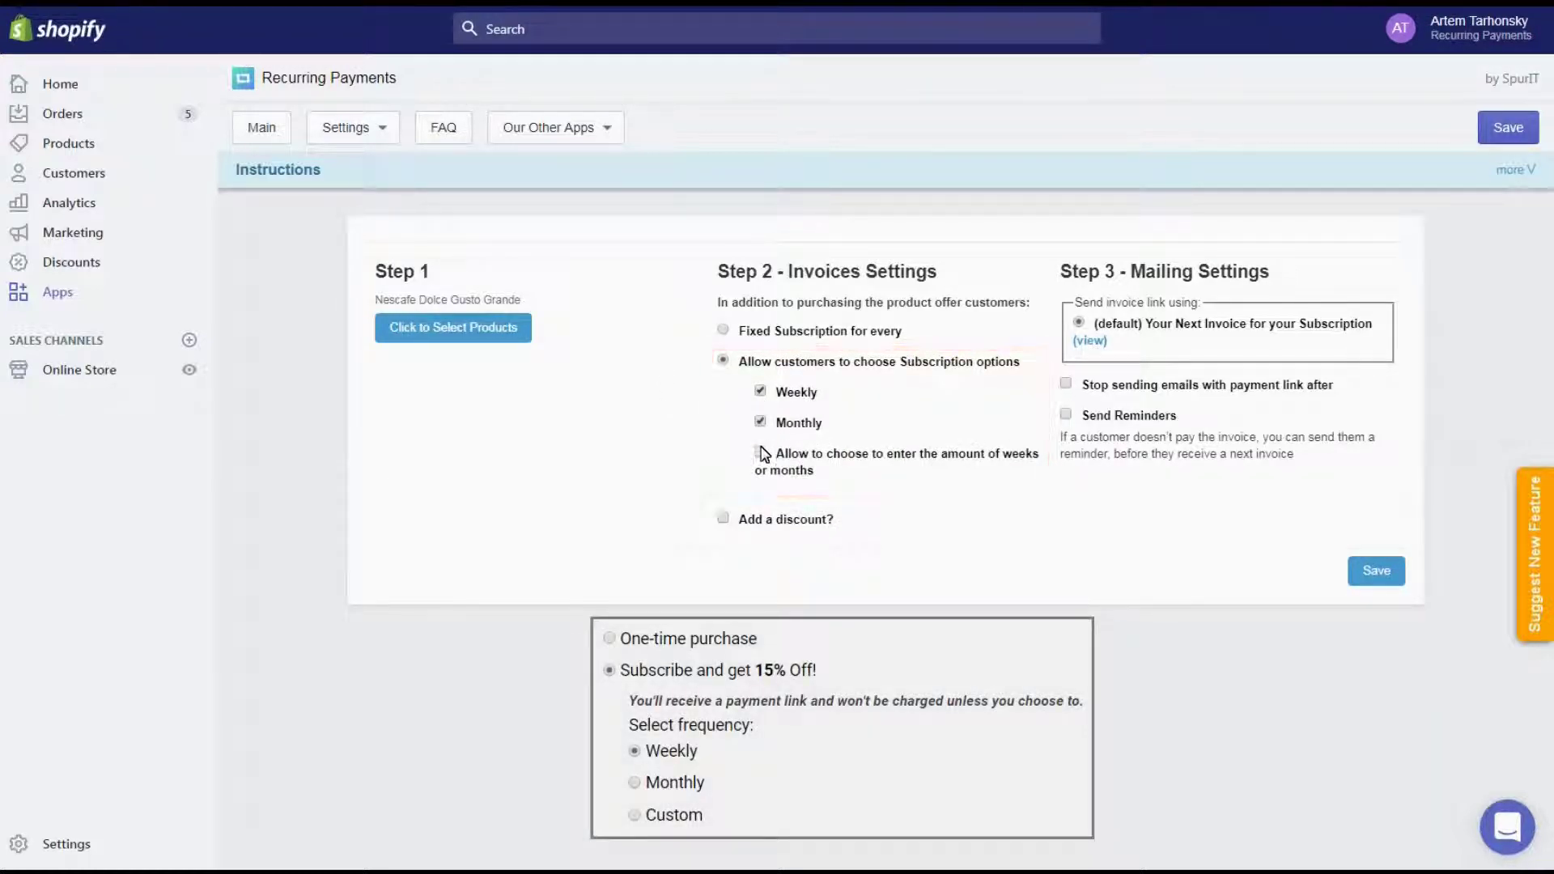
{"action": "left_click", "coordinate": [762, 452]}
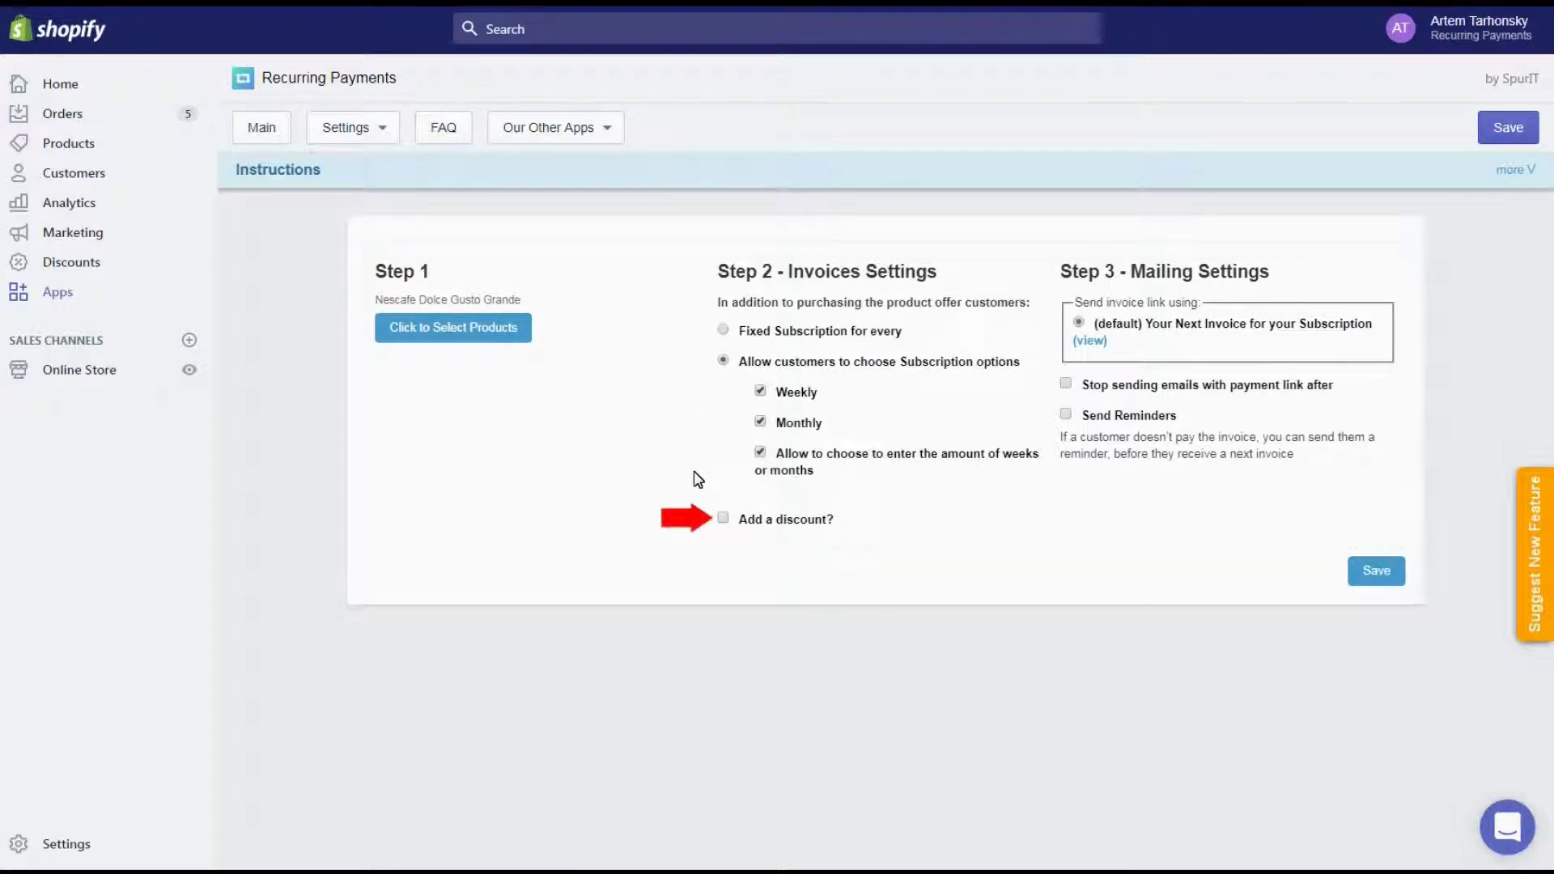
Add a 15% discount for subscribers.
{"action": "left_click", "coordinate": [723, 518]}
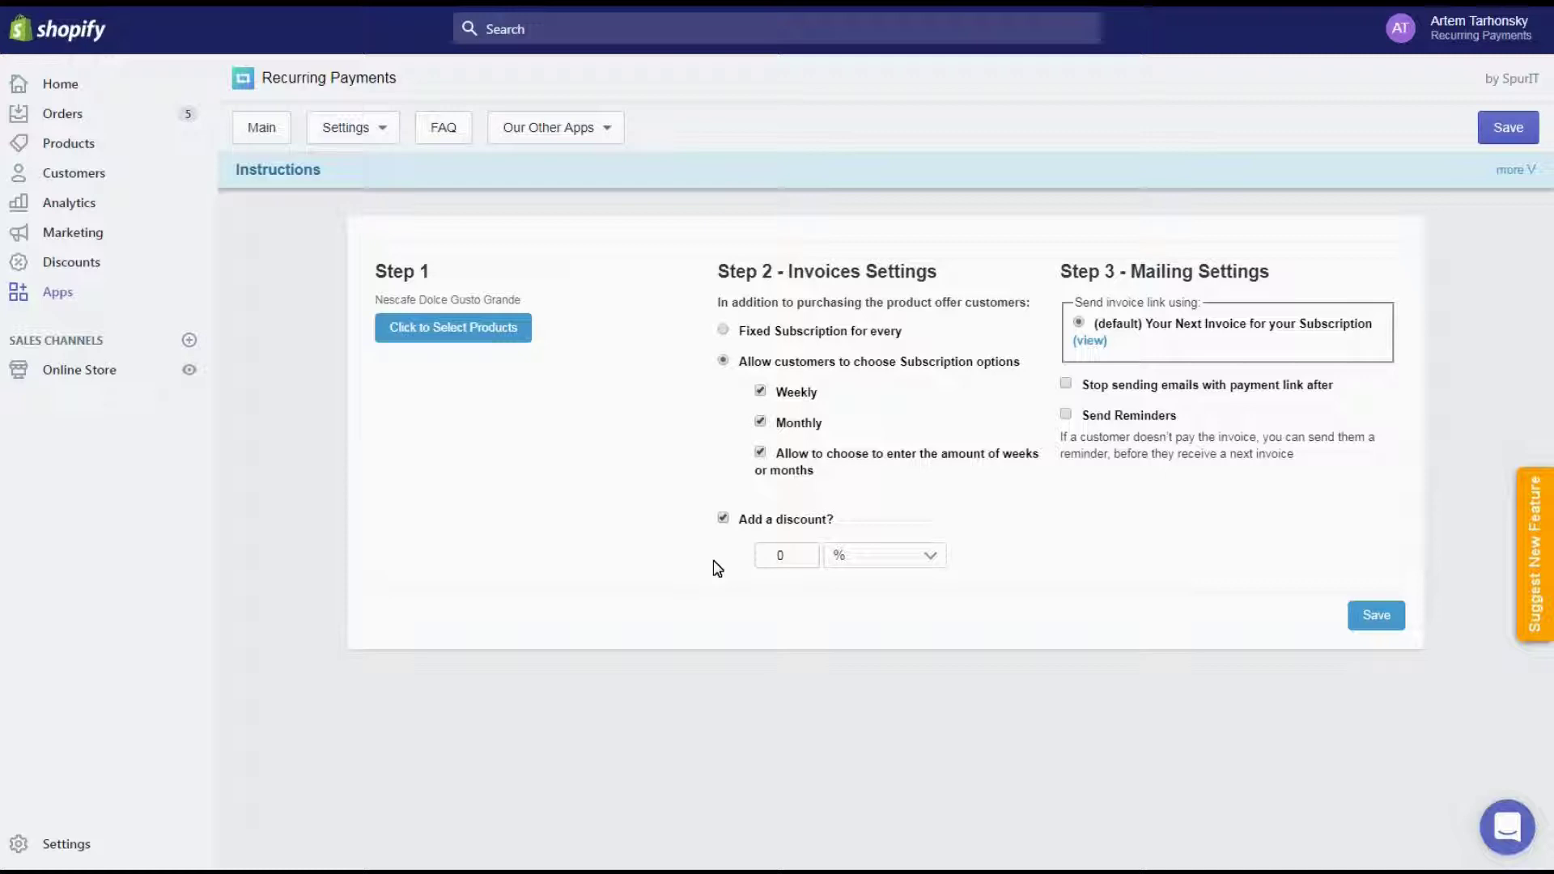
{"action": "double_click", "coordinate": [787, 555]}
{"action": "type", "text": "15"}
{"action": "left_click", "coordinate": [644, 534]}
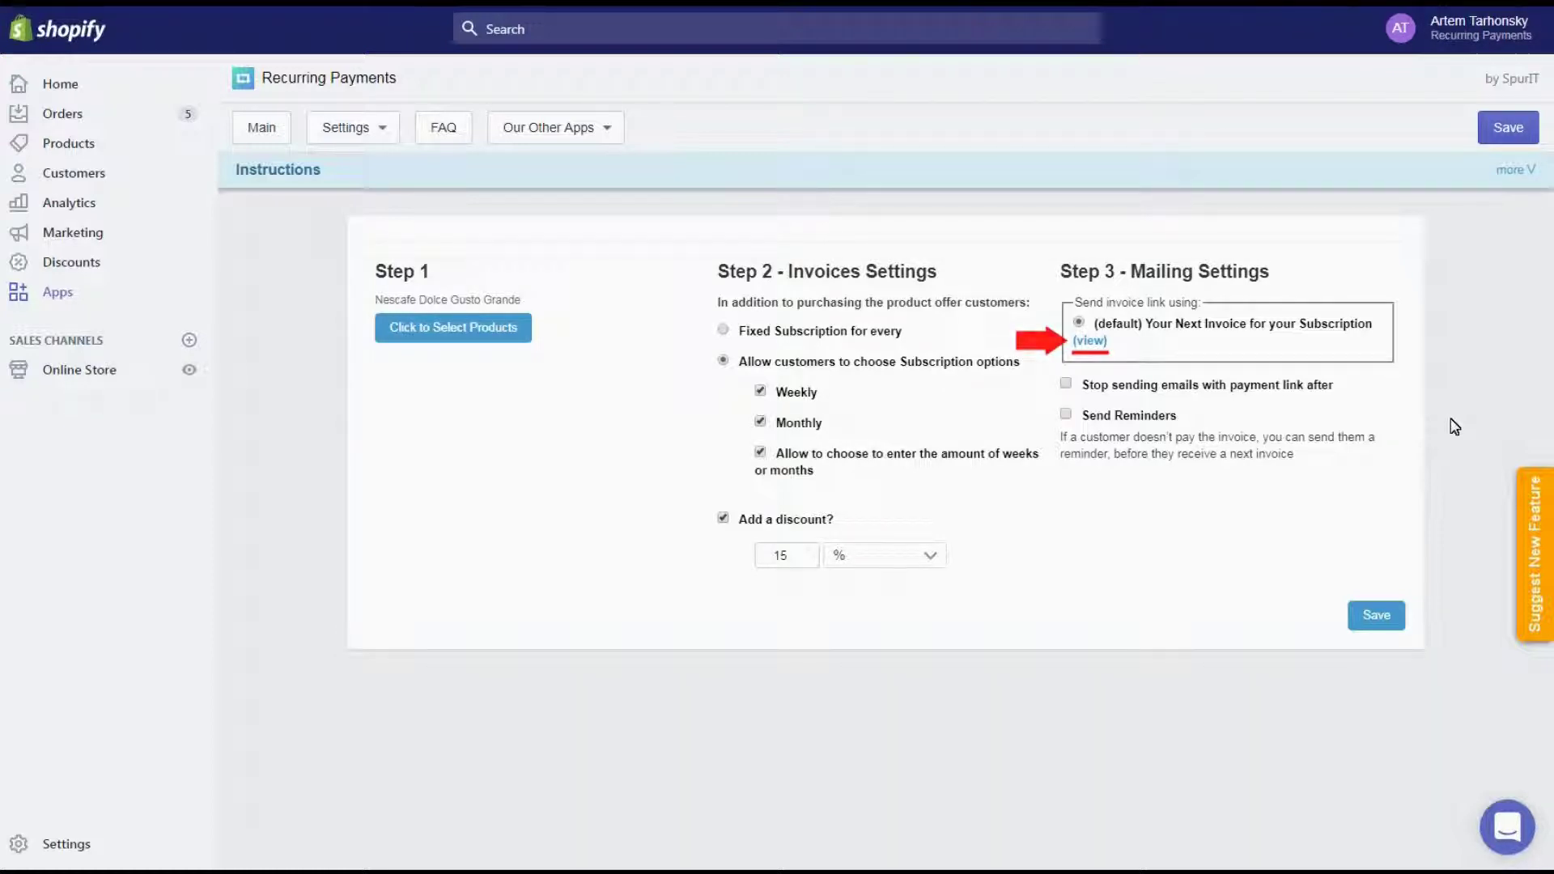
Leave 'Stop sending emails' off and tick Send Reminders in Mailing Settings.
{"action": "left_click", "coordinate": [1066, 383]}
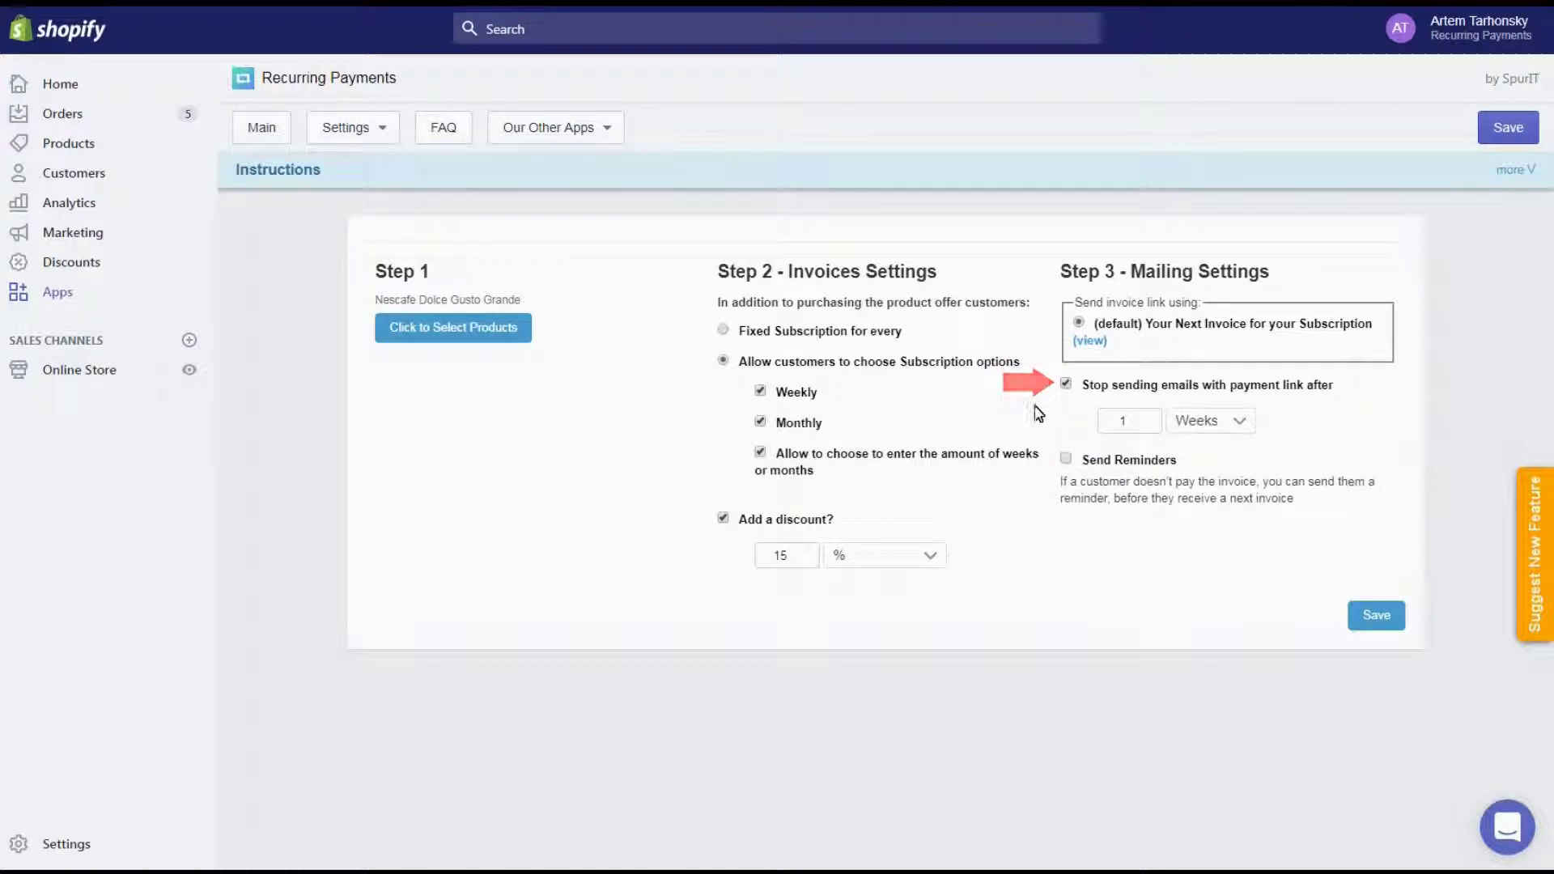
{"action": "left_click", "coordinate": [1066, 384]}
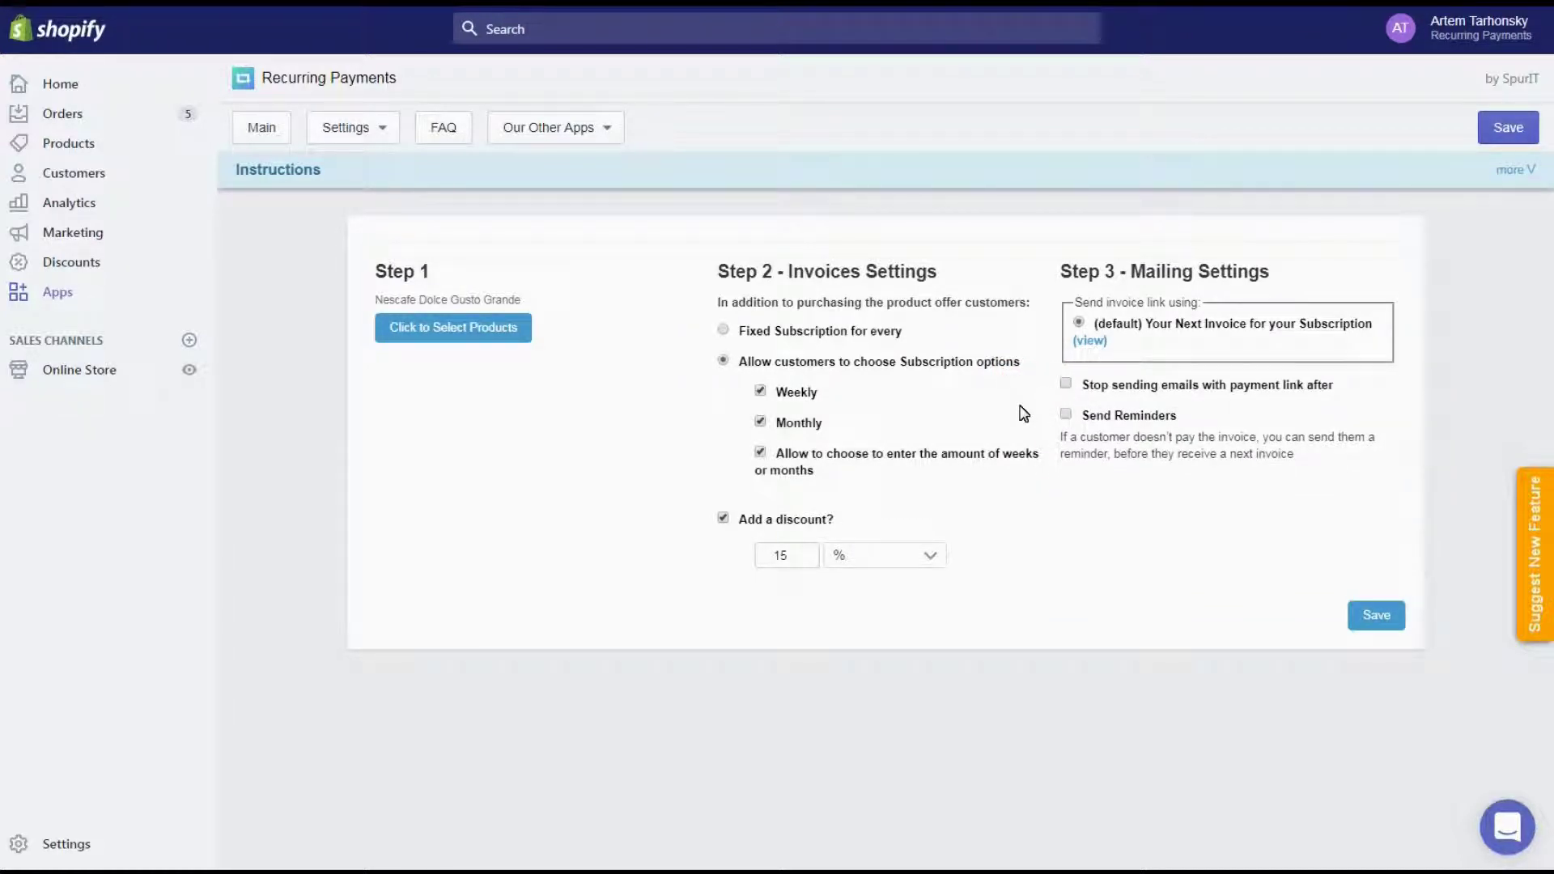
{"action": "left_click", "coordinate": [1065, 414]}
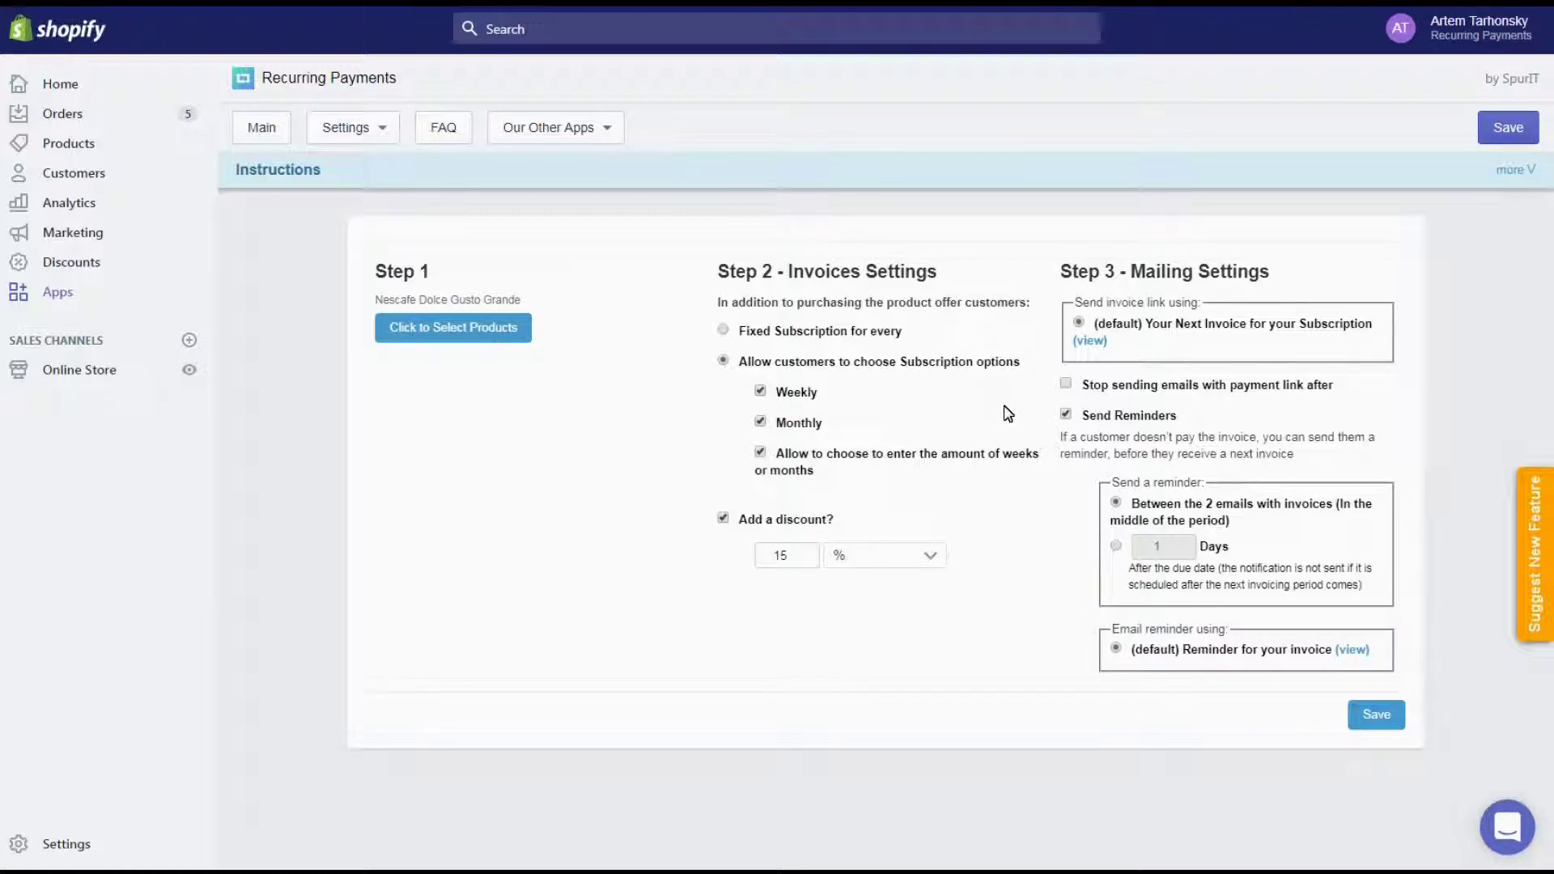
Save the subscription settings.
{"action": "left_click", "coordinate": [1363, 718]}
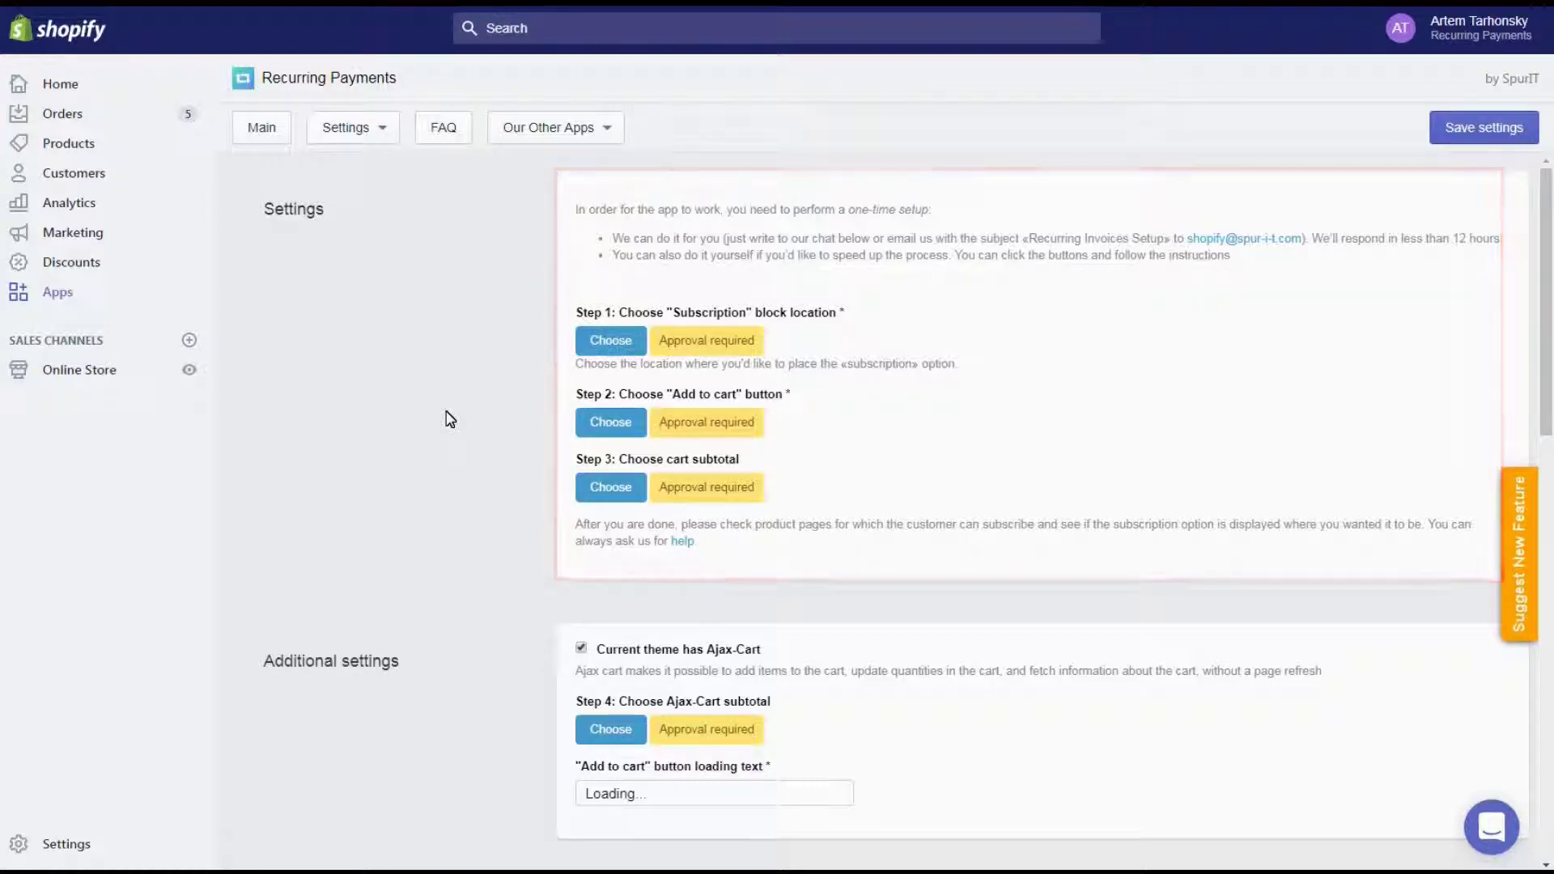
Set the subscription block location to below the Add to Cart button and save it.
{"action": "left_click", "coordinate": [607, 339]}
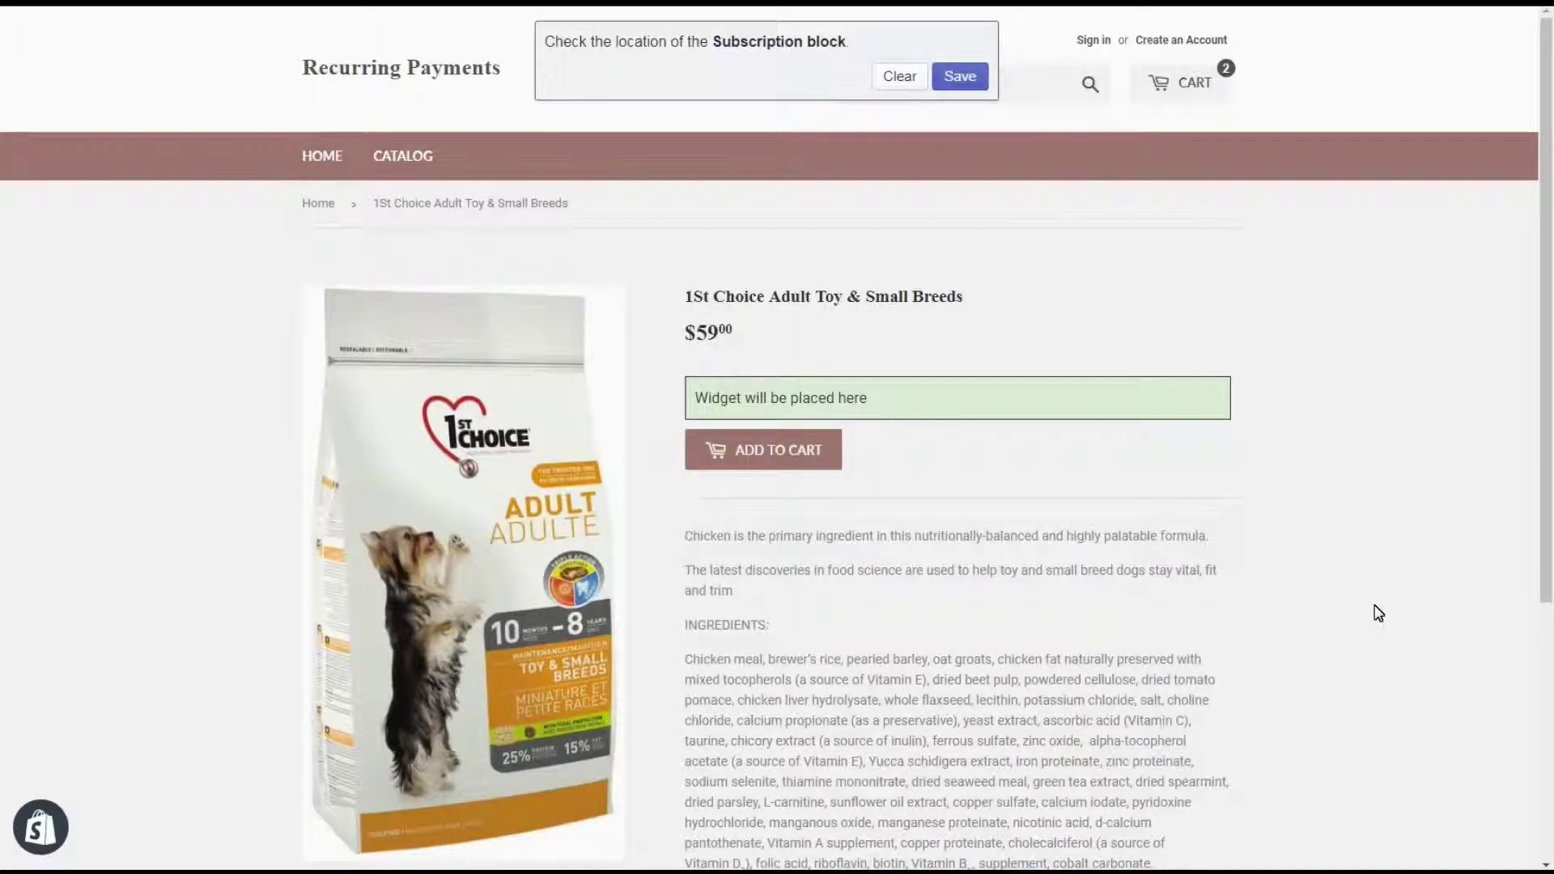
{"action": "left_click", "coordinate": [893, 466]}
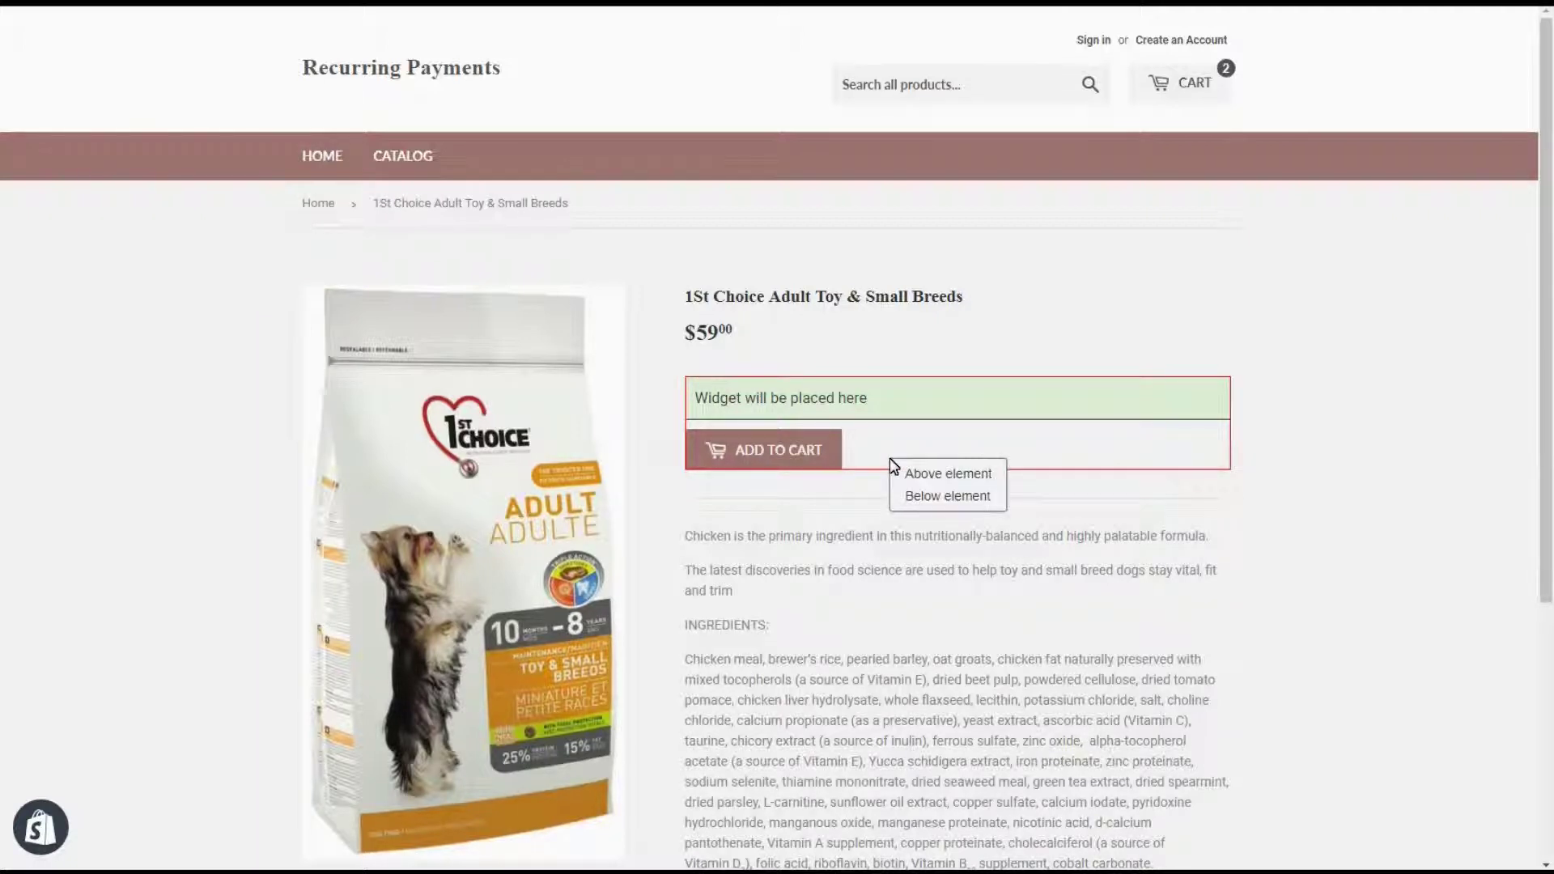
{"action": "left_click", "coordinate": [923, 496]}
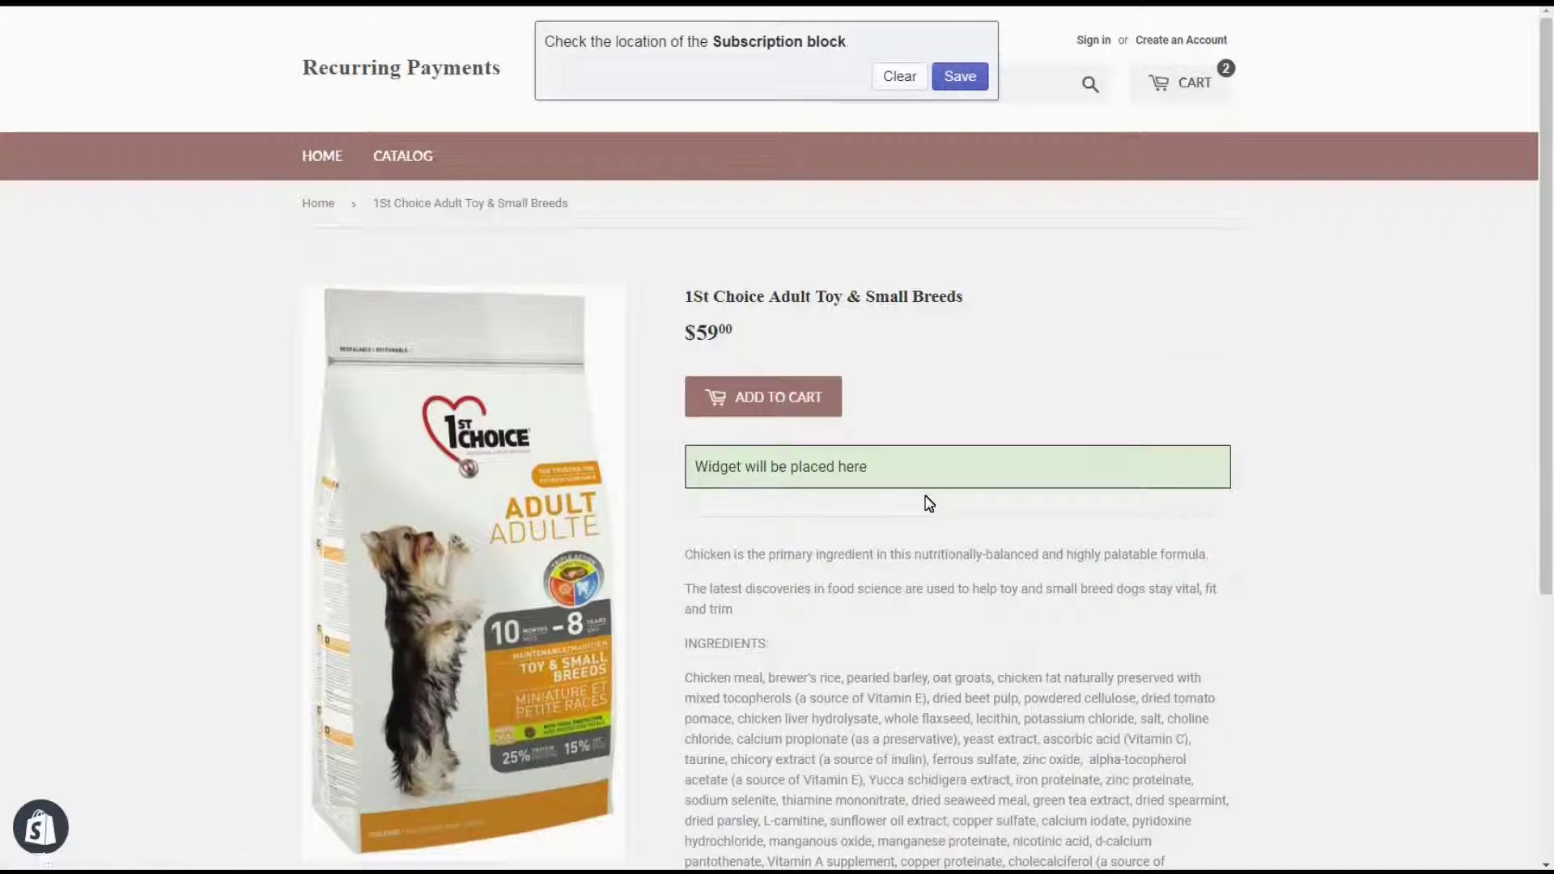
{"action": "left_click", "coordinate": [962, 76]}
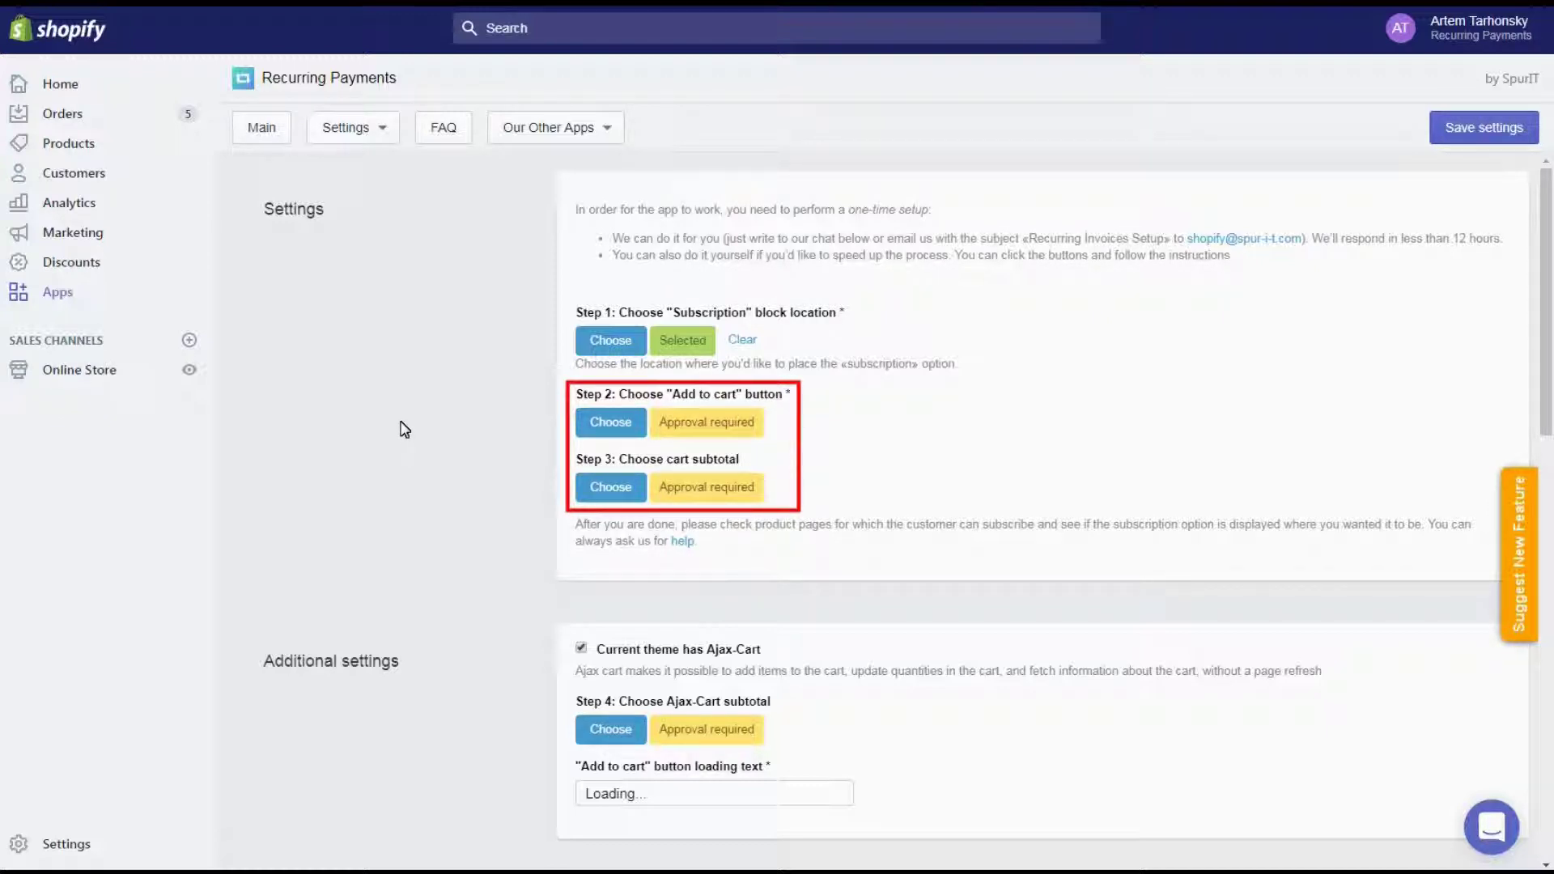
Select the store's Add to cart button and cart subtotal elements for the app.
{"action": "left_click", "coordinate": [637, 434]}
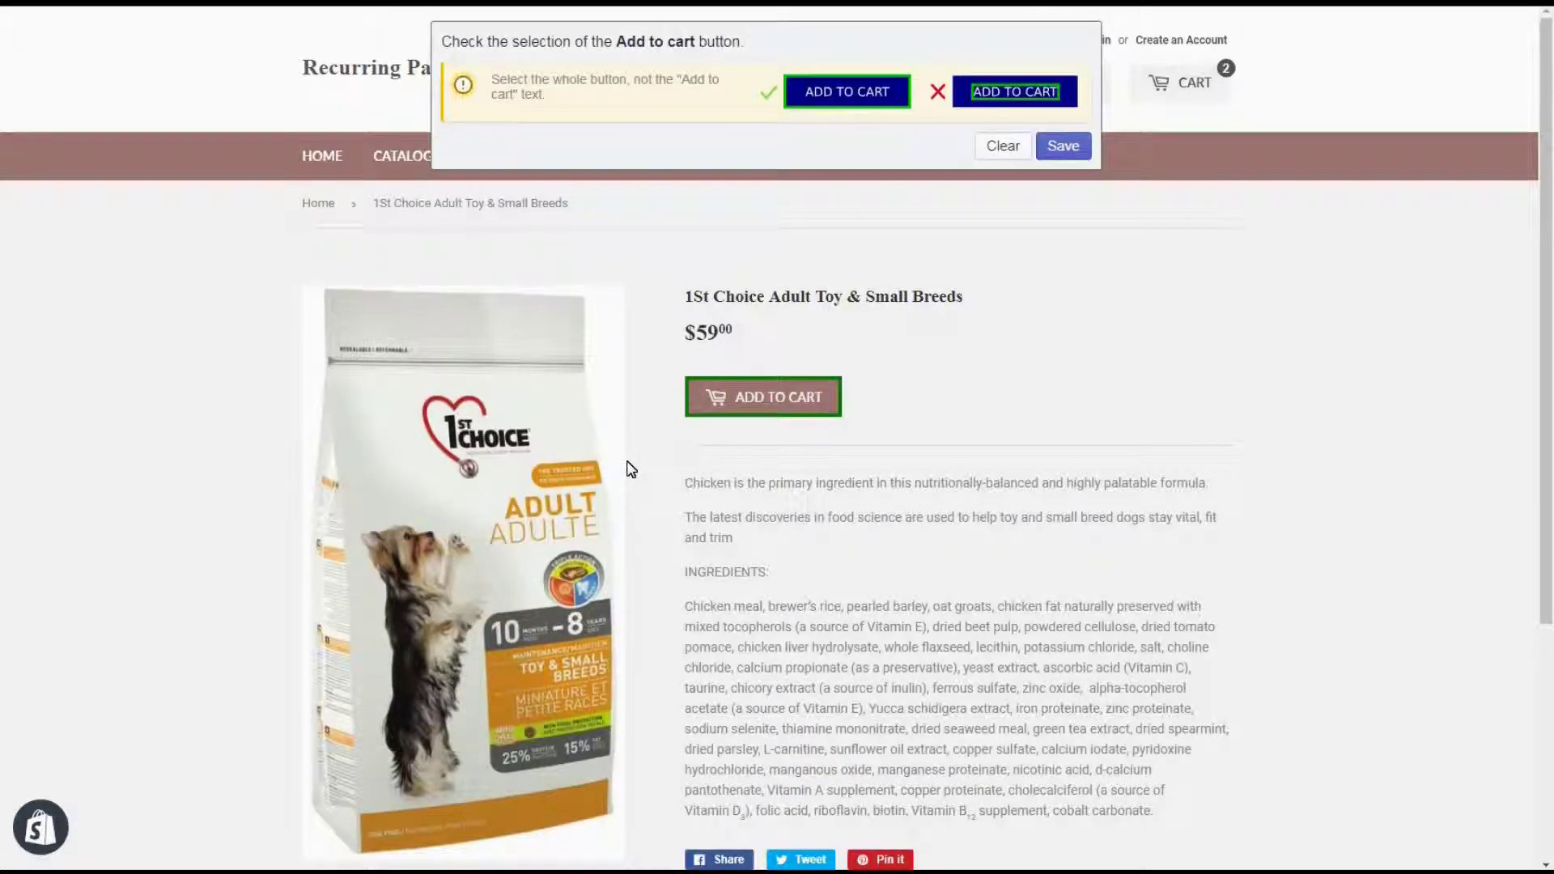
{"action": "left_click", "coordinate": [1063, 146]}
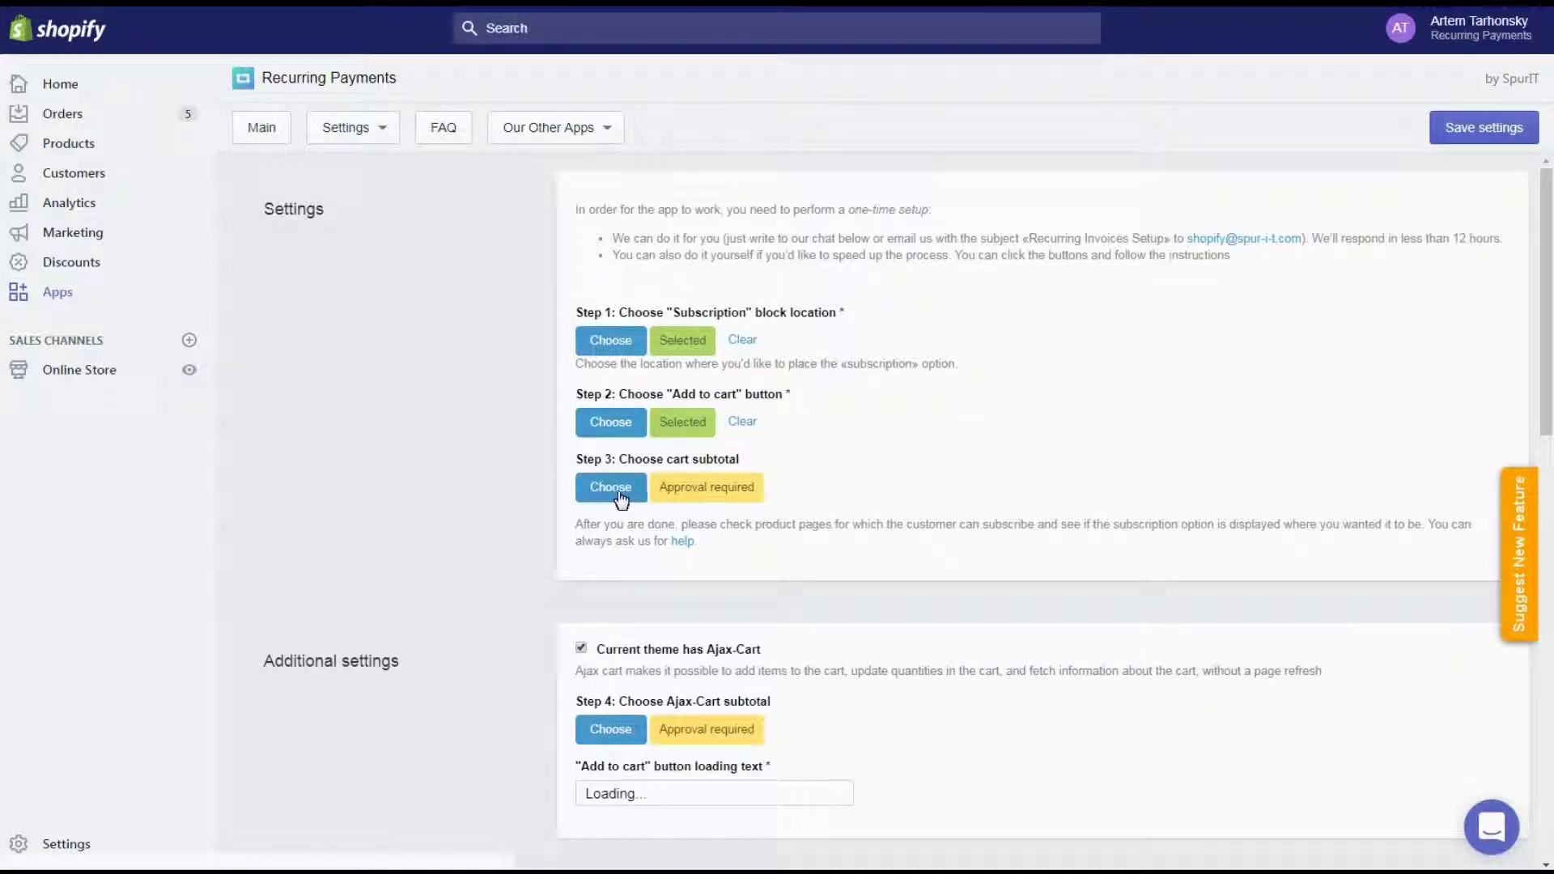
{"action": "left_click", "coordinate": [612, 489]}
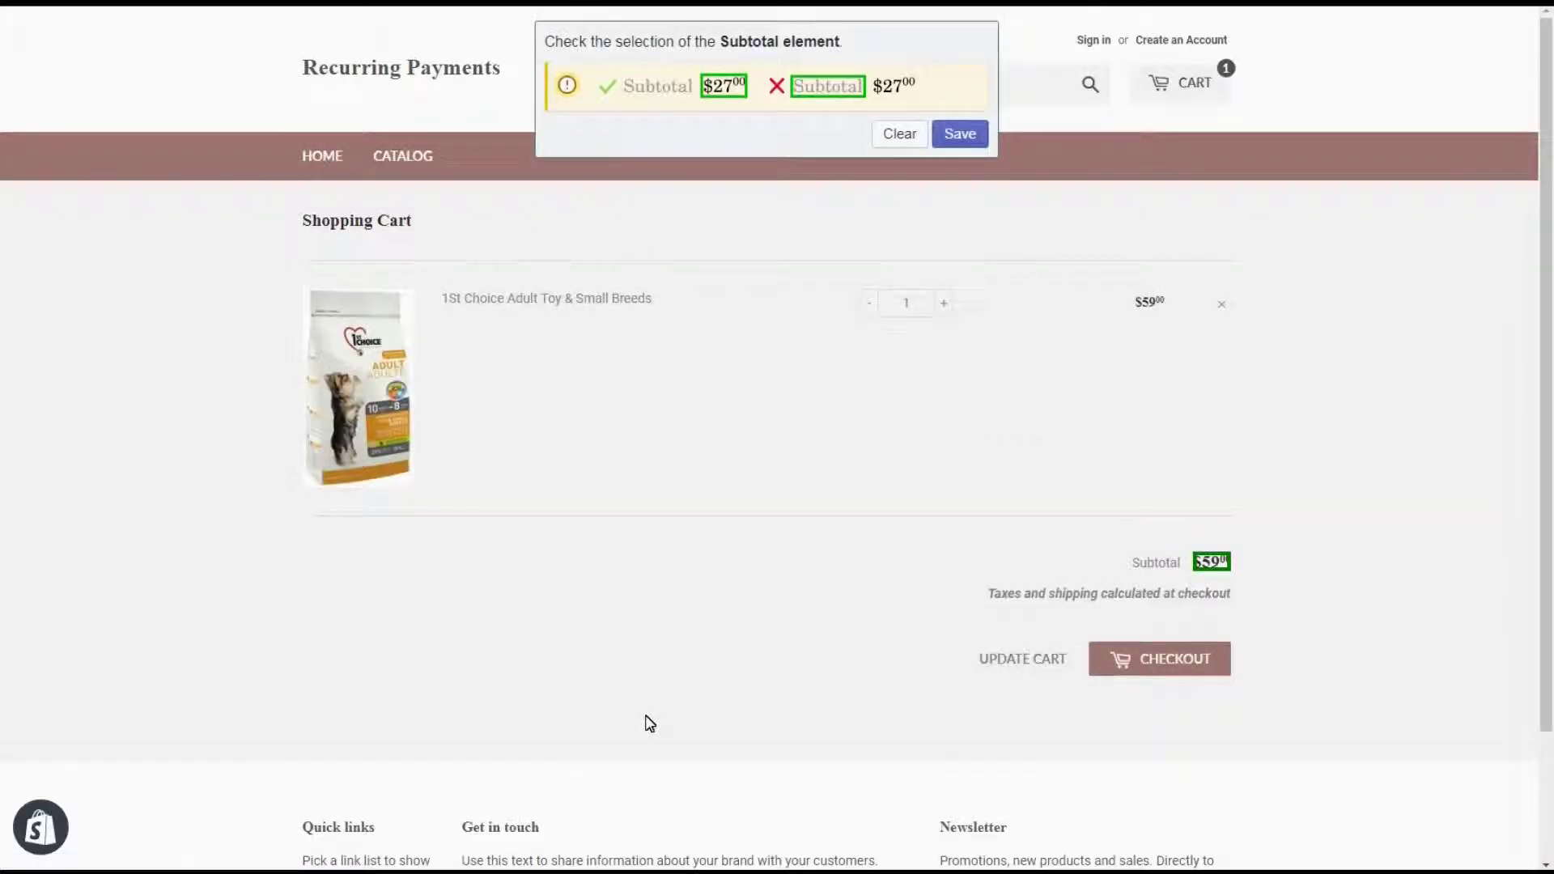
{"action": "left_click", "coordinate": [960, 134]}
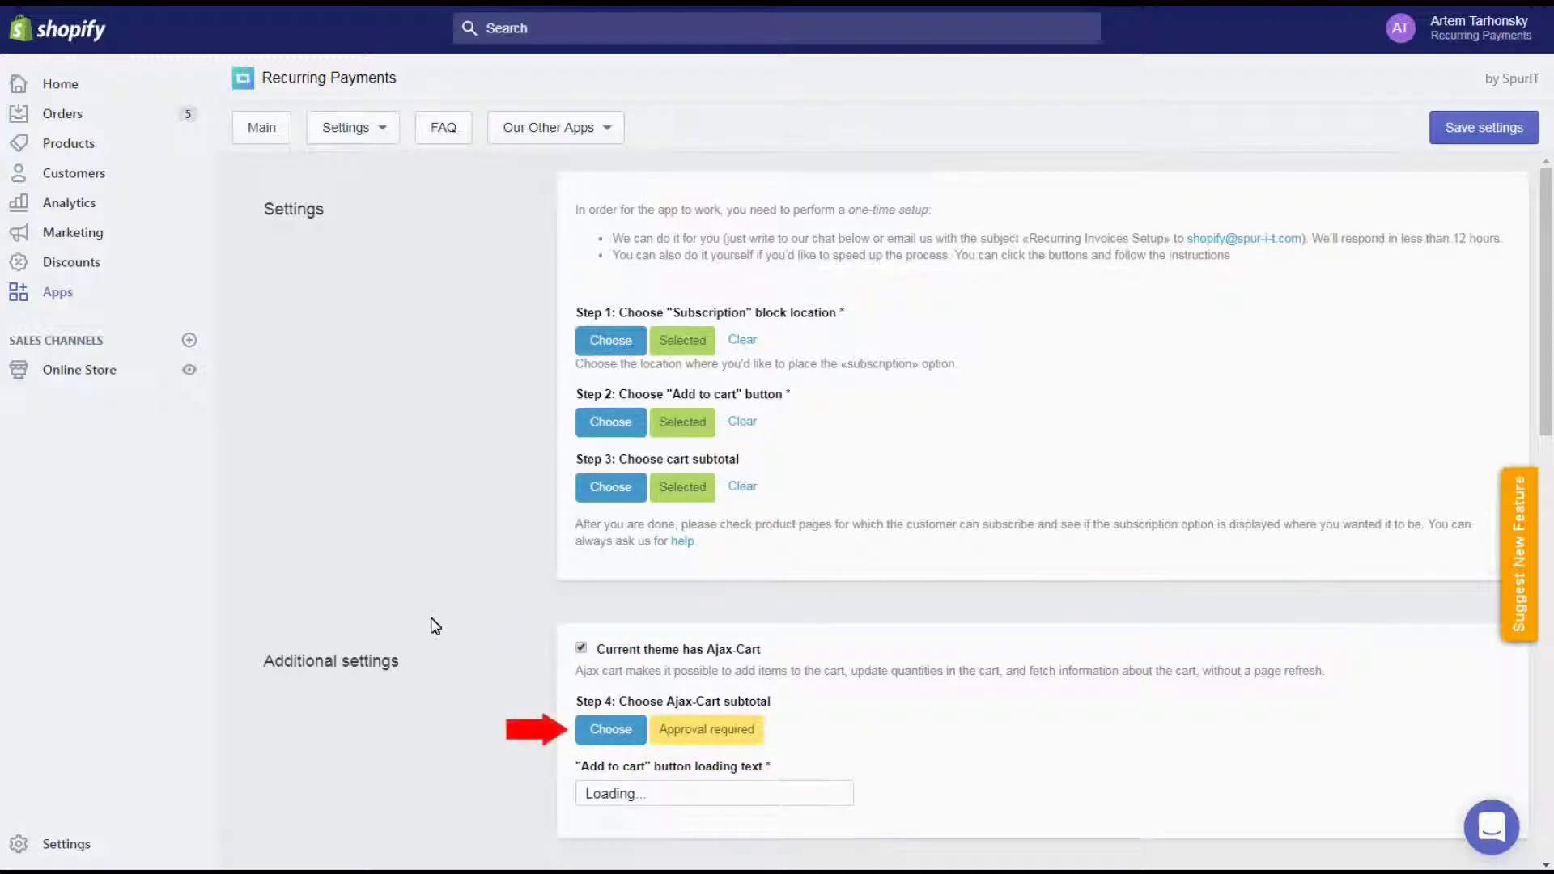
Select the subtotal in the Ajax cart panel and save the selection.
{"action": "left_click", "coordinate": [601, 741]}
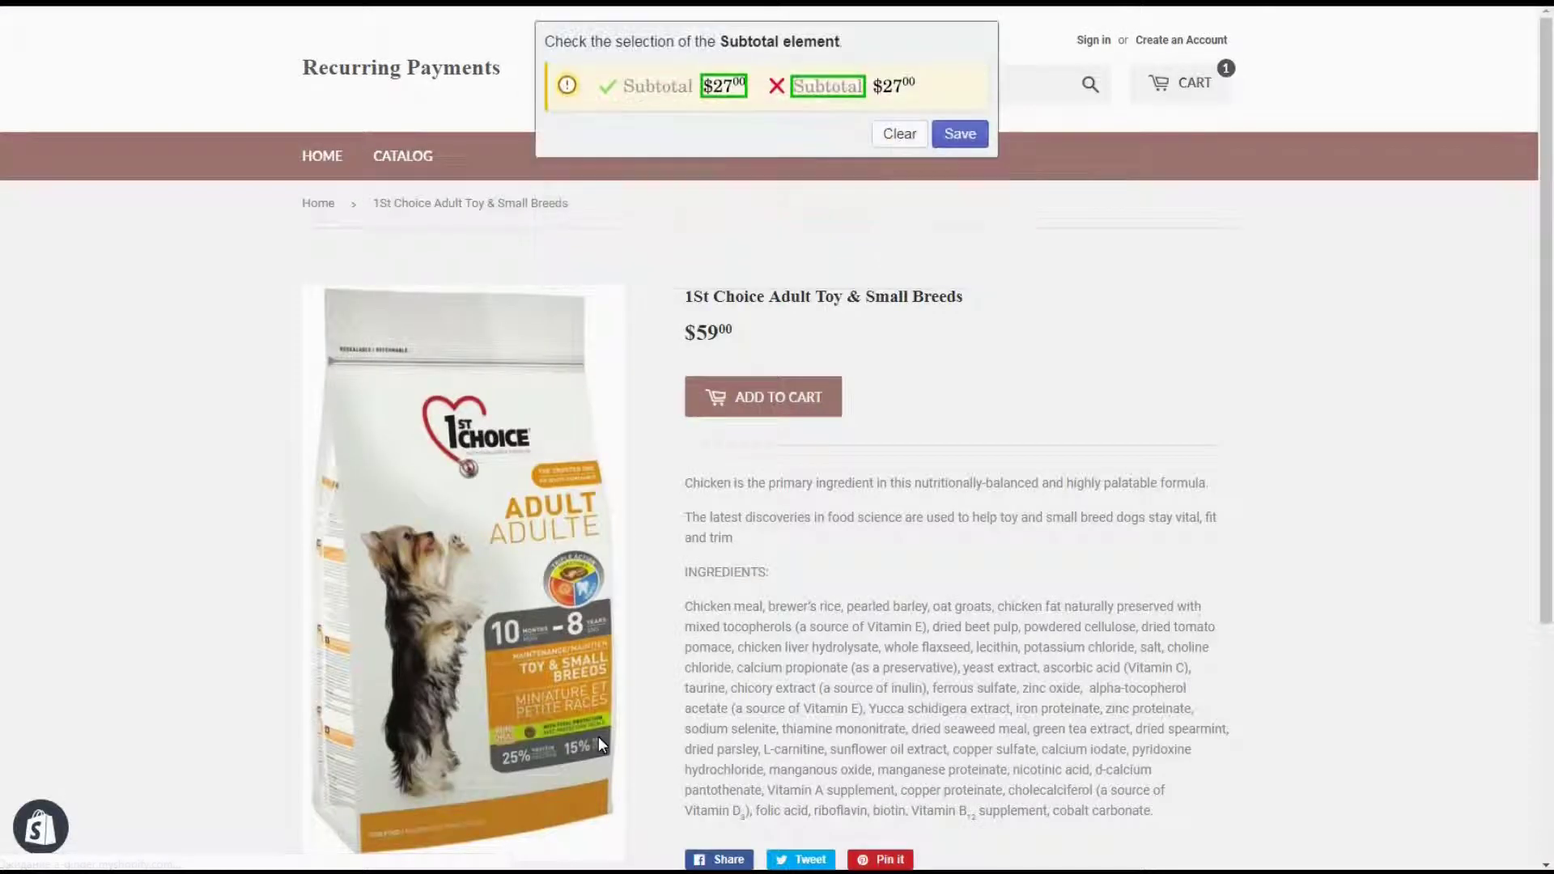
{"action": "left_click", "coordinate": [1198, 81]}
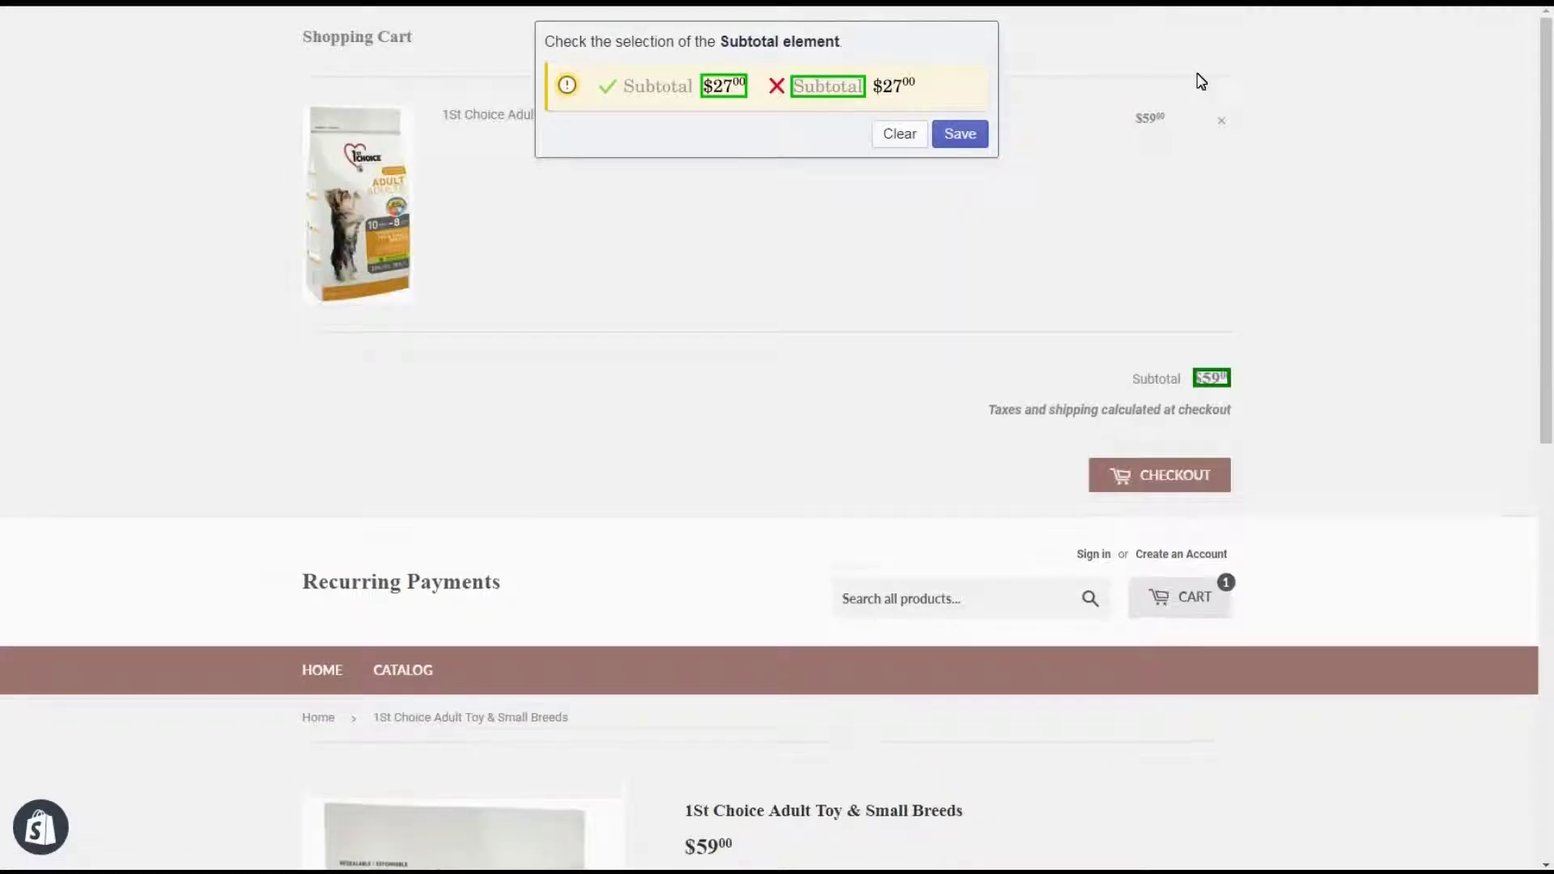
{"action": "left_click", "coordinate": [945, 136]}
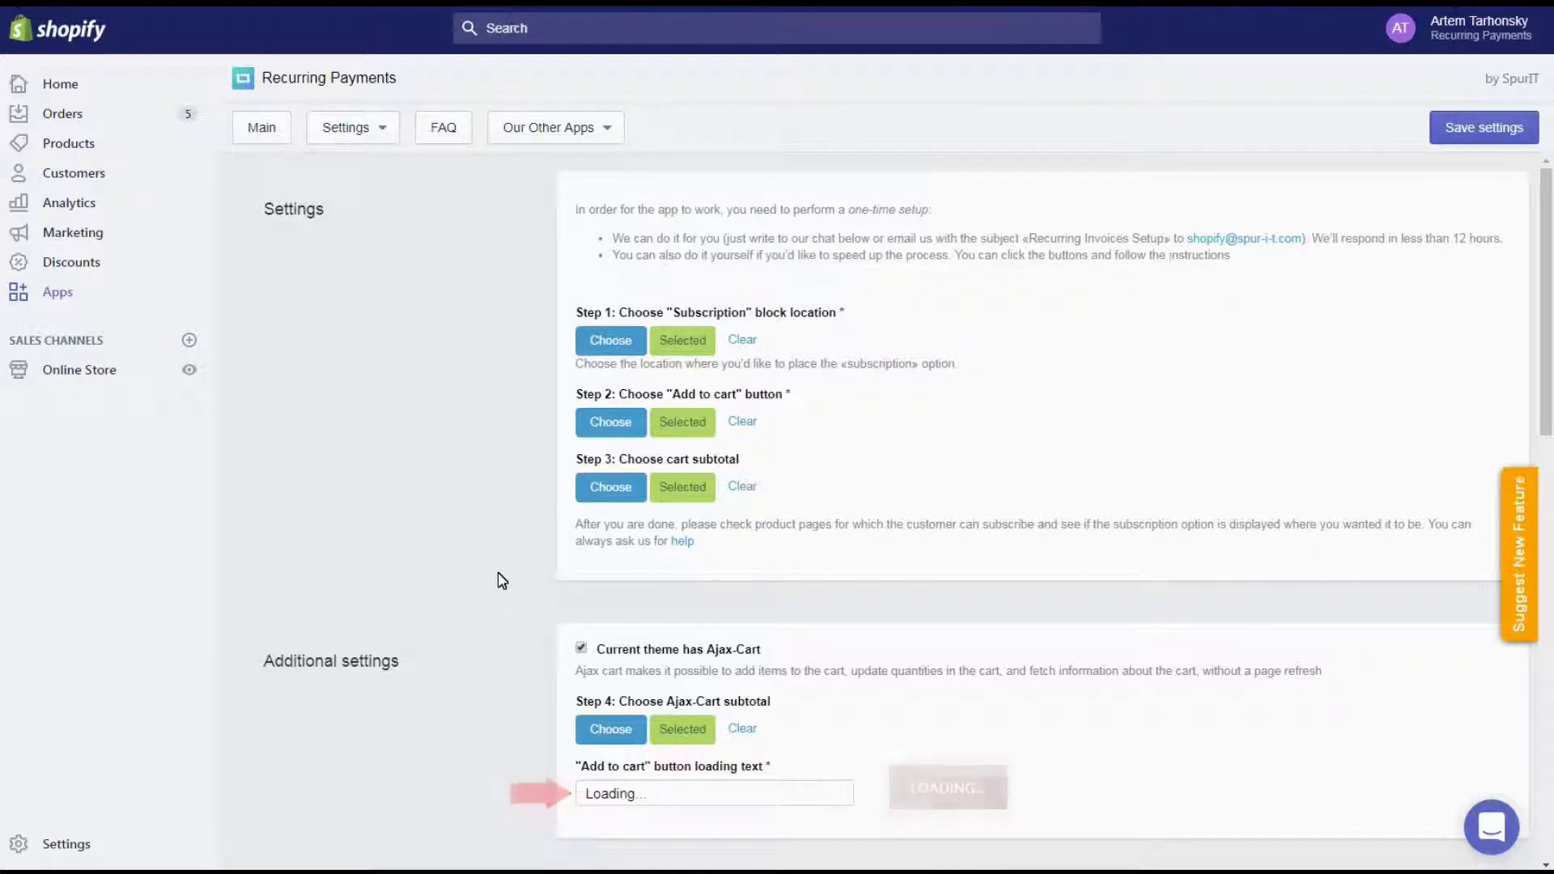
Delete the 'Delivery right to your door!' sentence from the Additional information text.
{"action": "scroll", "coordinate": [502, 581], "scroll_direction": "down", "scroll_amount": 1}
{"action": "scroll", "coordinate": [502, 580], "scroll_direction": "down", "scroll_amount": 8}
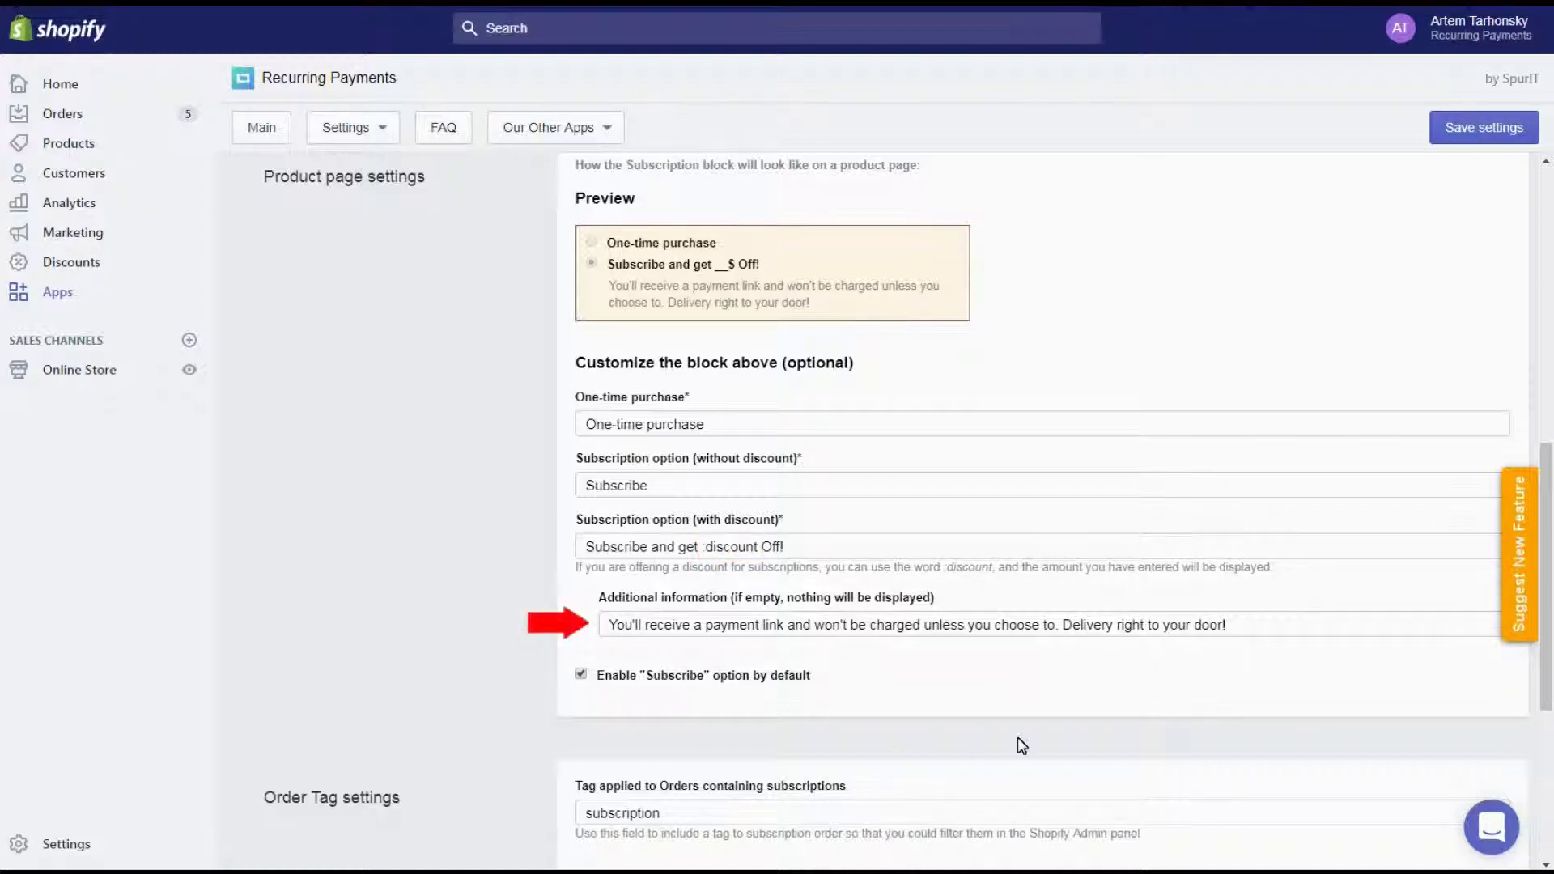
{"action": "left_click", "coordinate": [1213, 624]}
{"action": "left_click_drag", "start_coordinate": [1229, 625], "coordinate": [1062, 624]}
{"action": "key", "text": "BackSpace"}
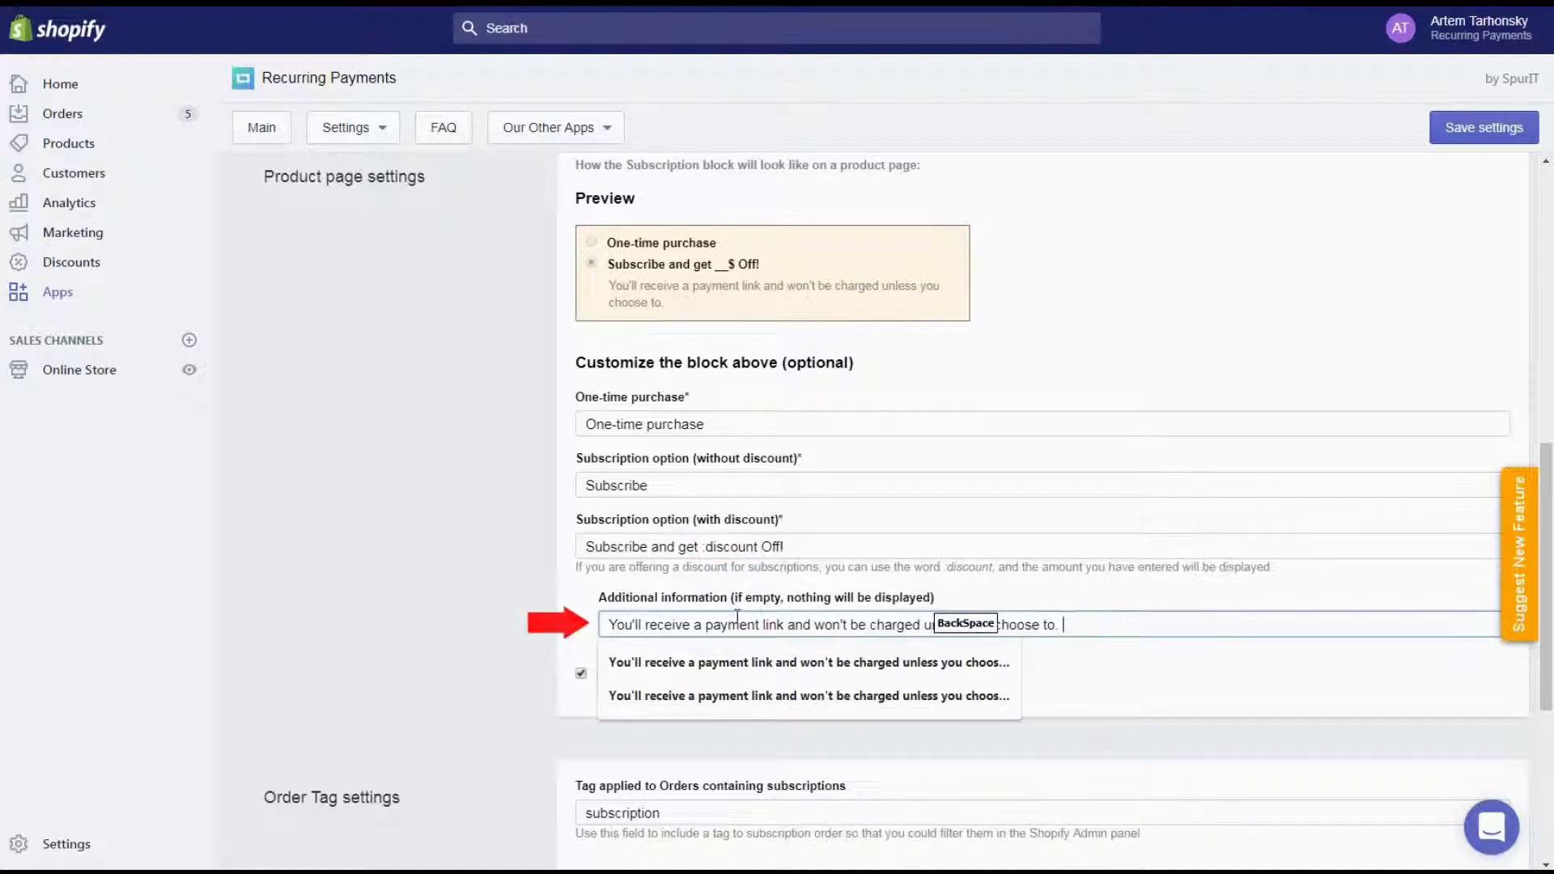
{"action": "left_click", "coordinate": [481, 563]}
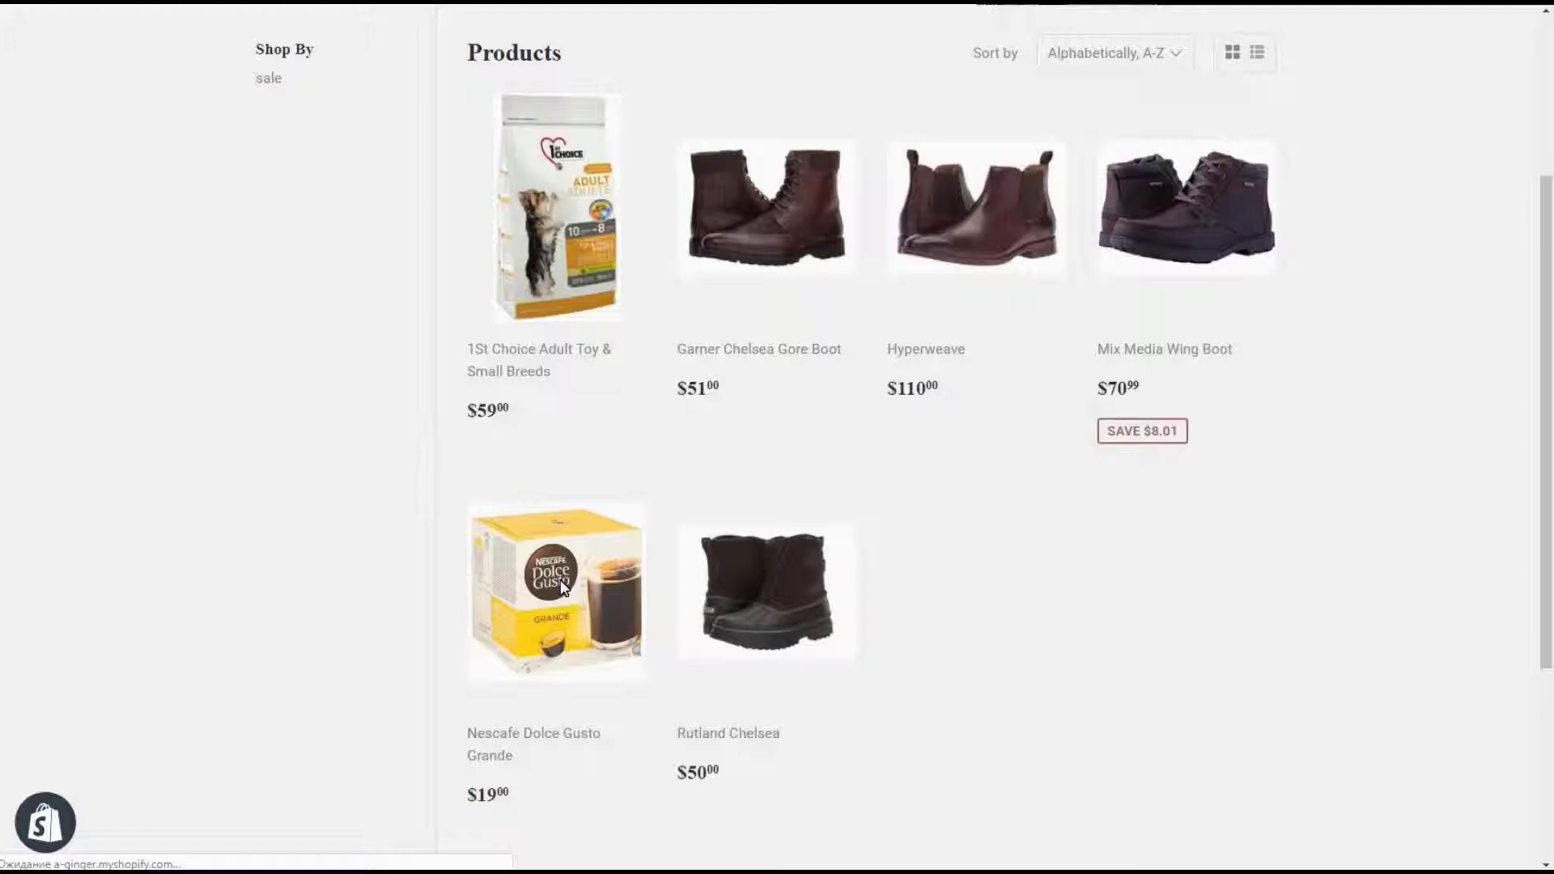
{"action": "left_click", "coordinate": [563, 587]}
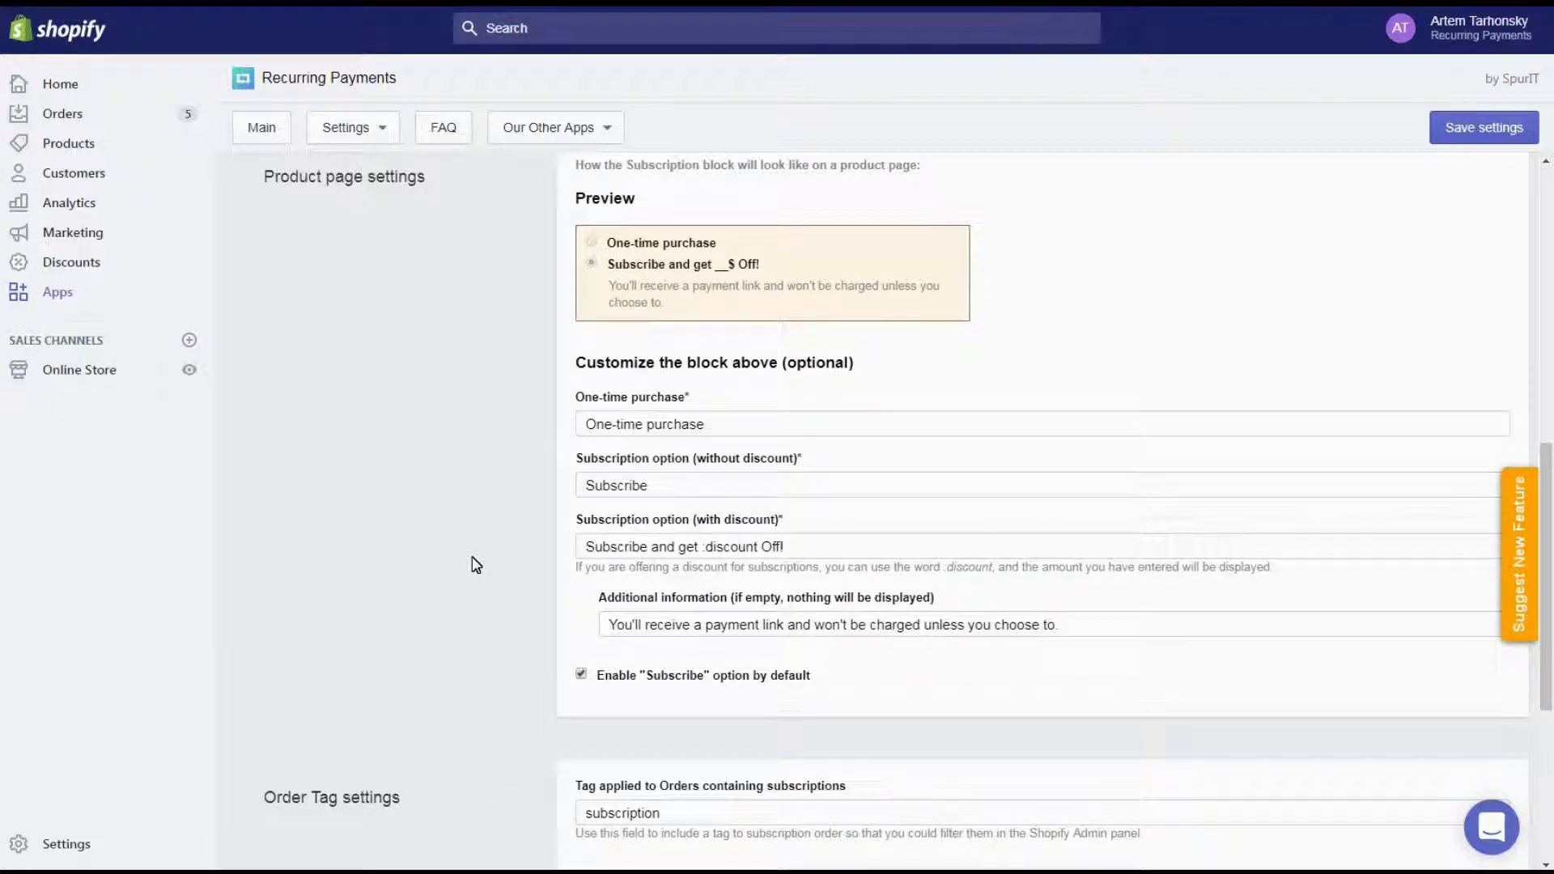
Save the app settings and return to the Main tab.
{"action": "scroll", "coordinate": [476, 564], "scroll_direction": "down", "scroll_amount": 5}
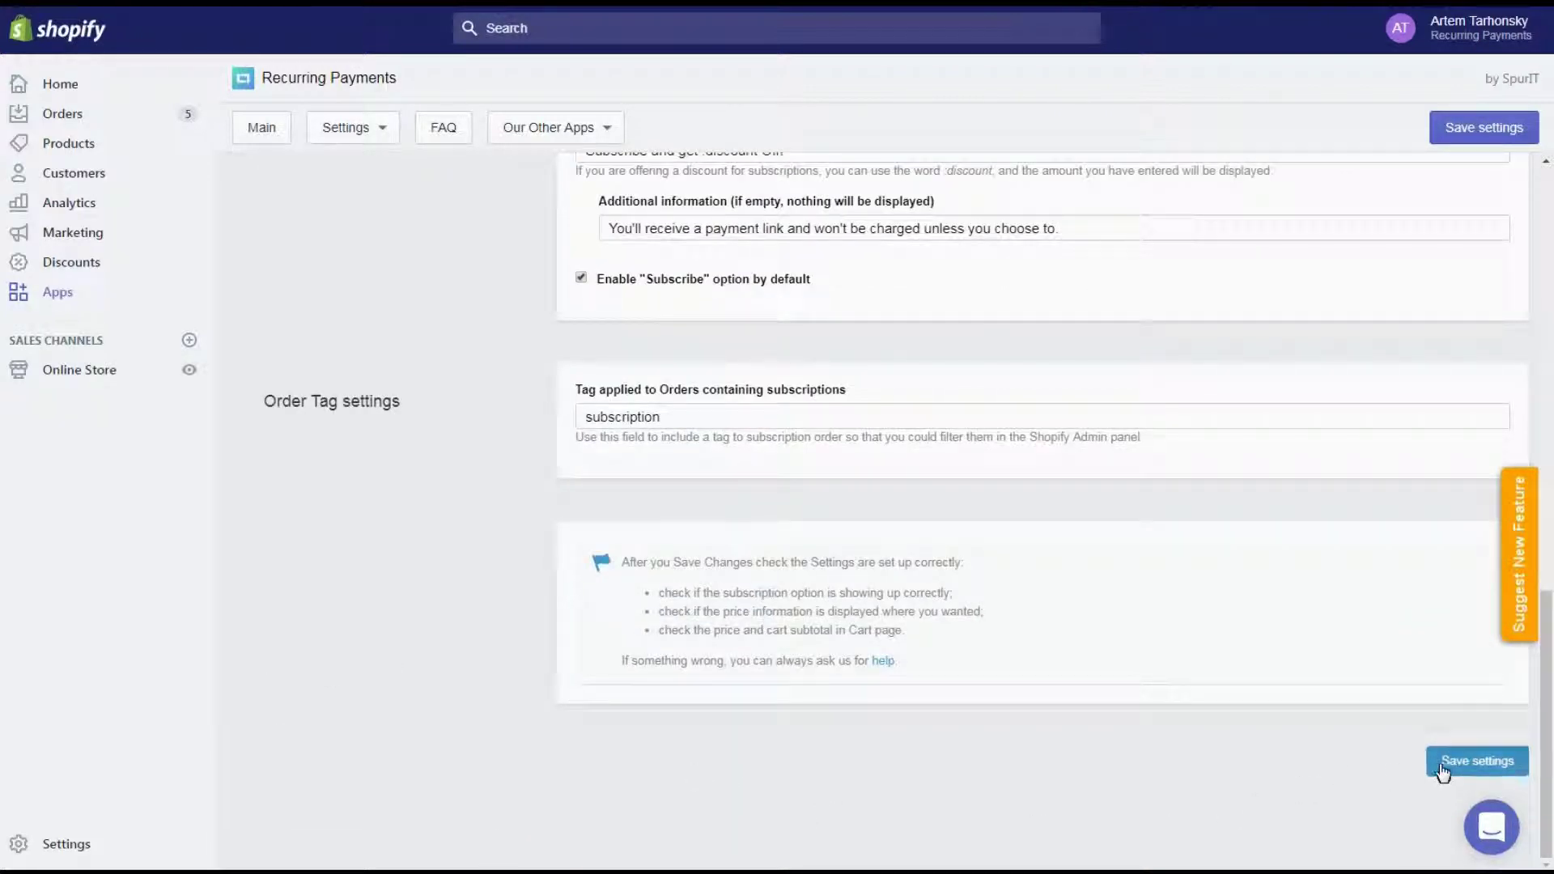
{"action": "left_click", "coordinate": [1442, 769]}
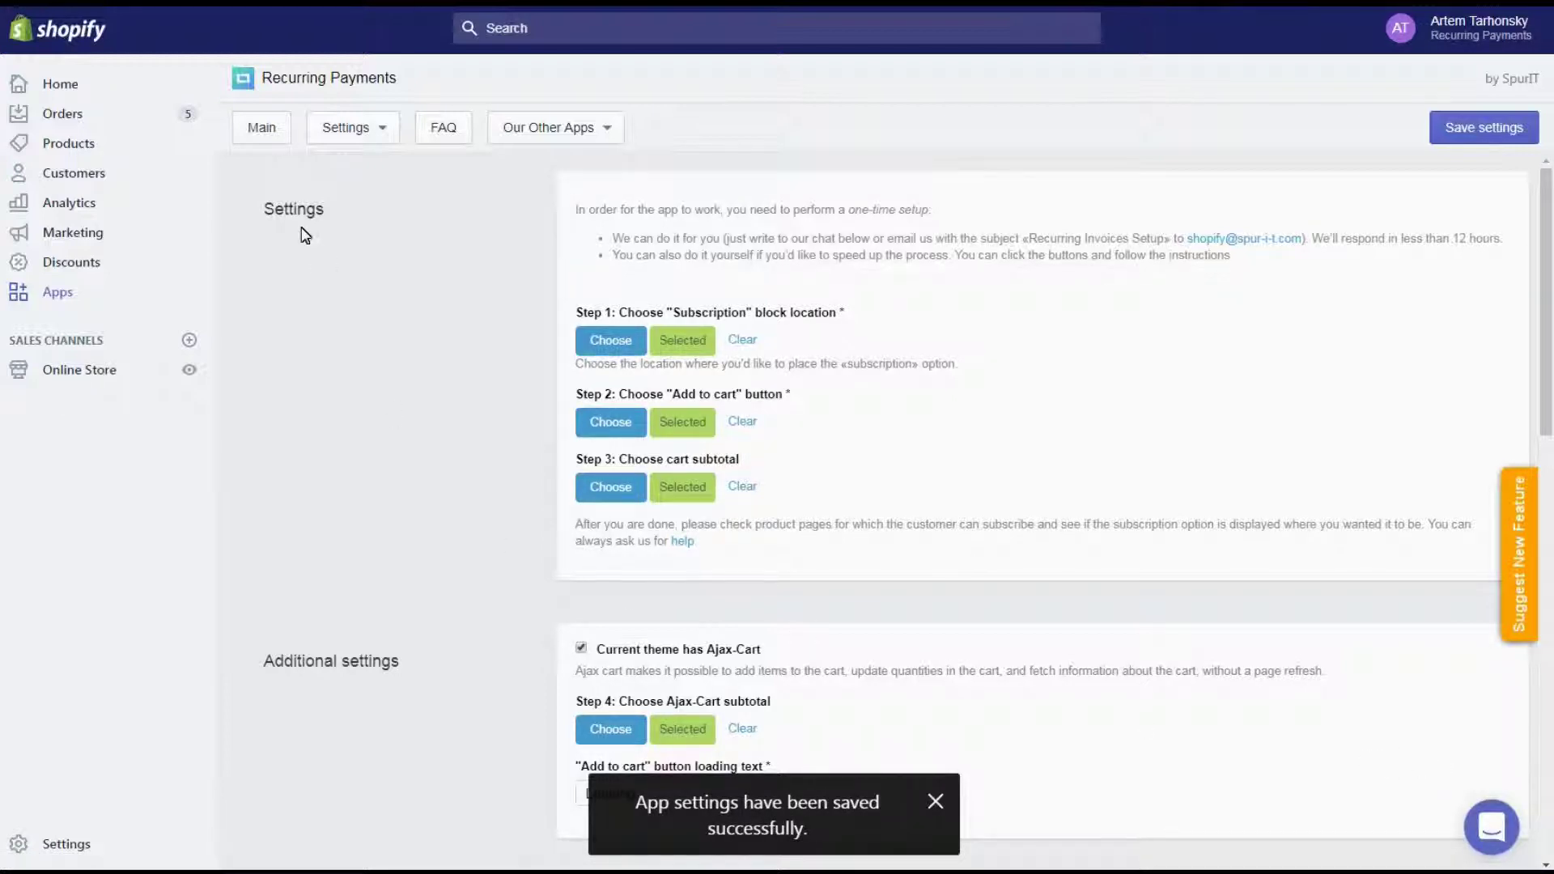
{"action": "left_click", "coordinate": [264, 129]}
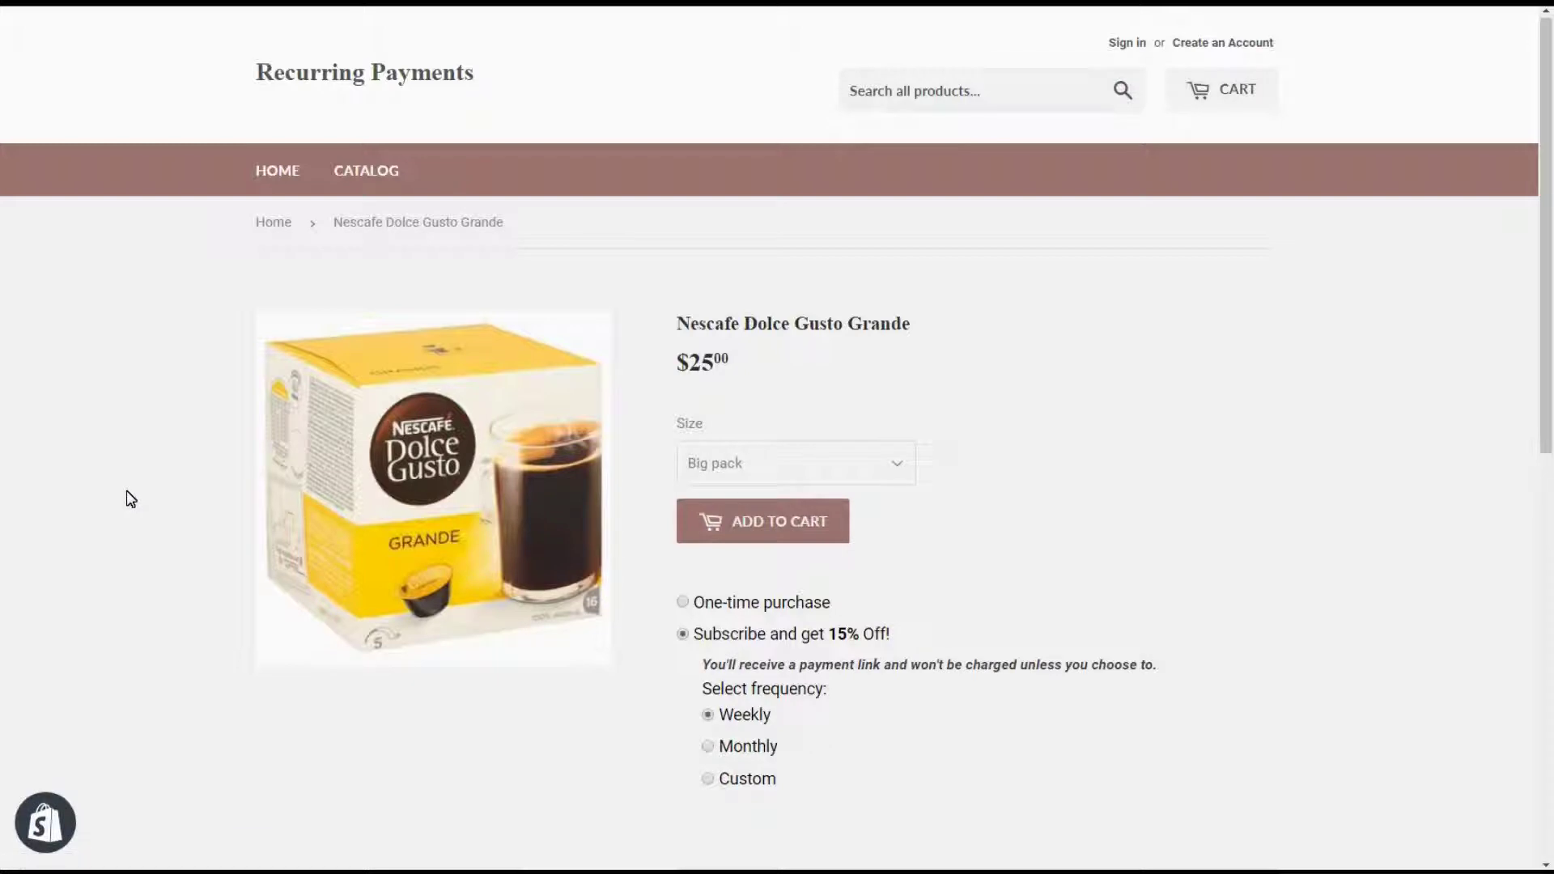
Add a weekly 'Subscribe and get 15% Off' Nescafe subscription to the cart.
{"action": "left_click", "coordinate": [740, 521]}
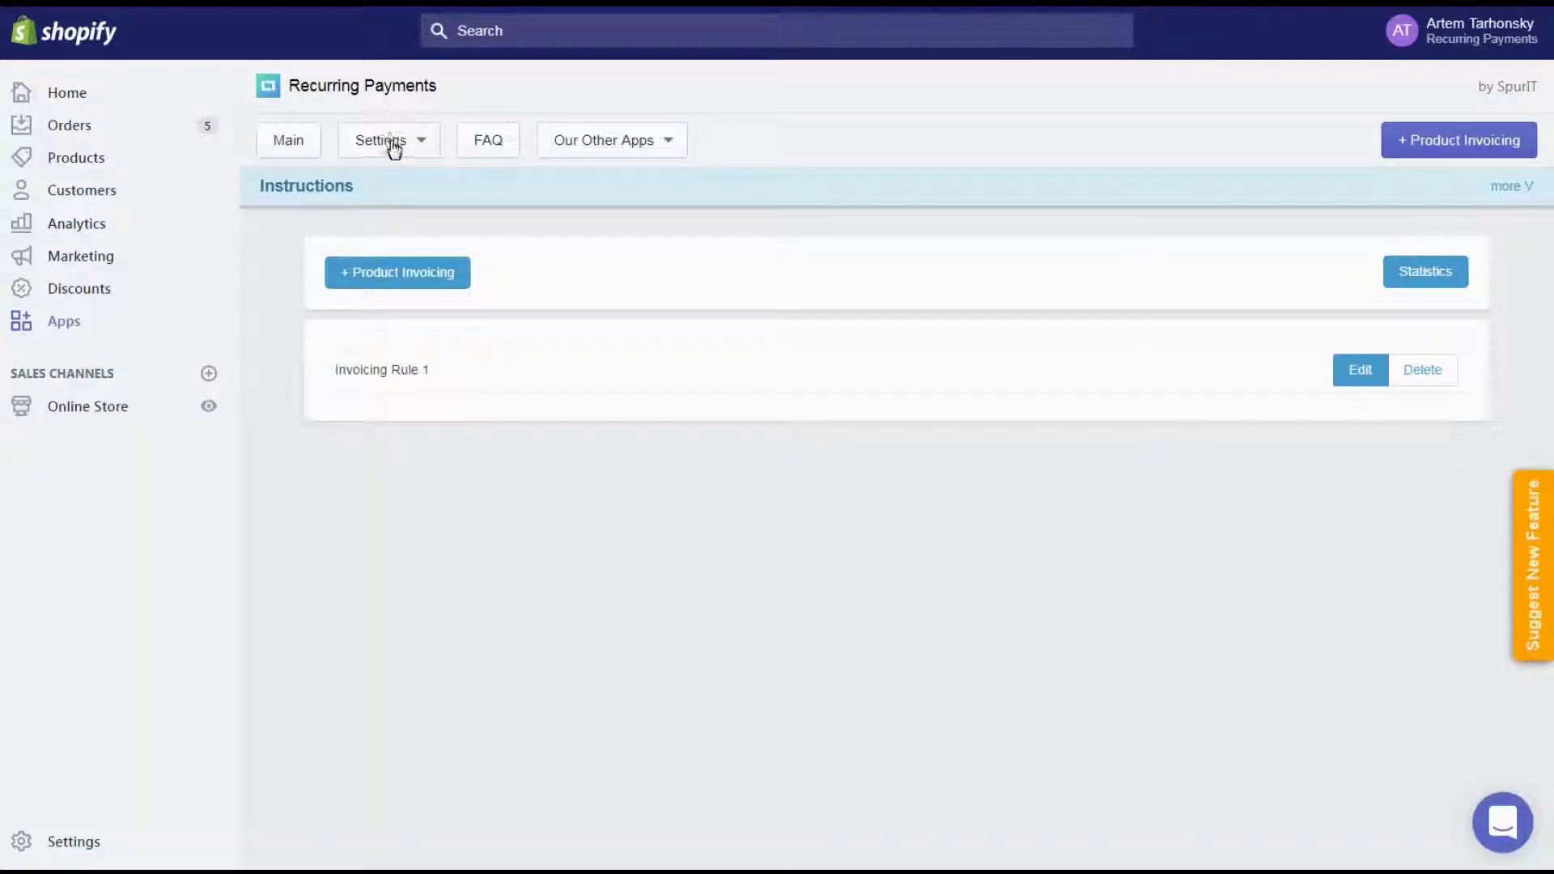
From Email Settings, add a new Invoice template with subject 'Your Next Invoice for your Subscription'.
{"action": "left_click", "coordinate": [392, 146]}
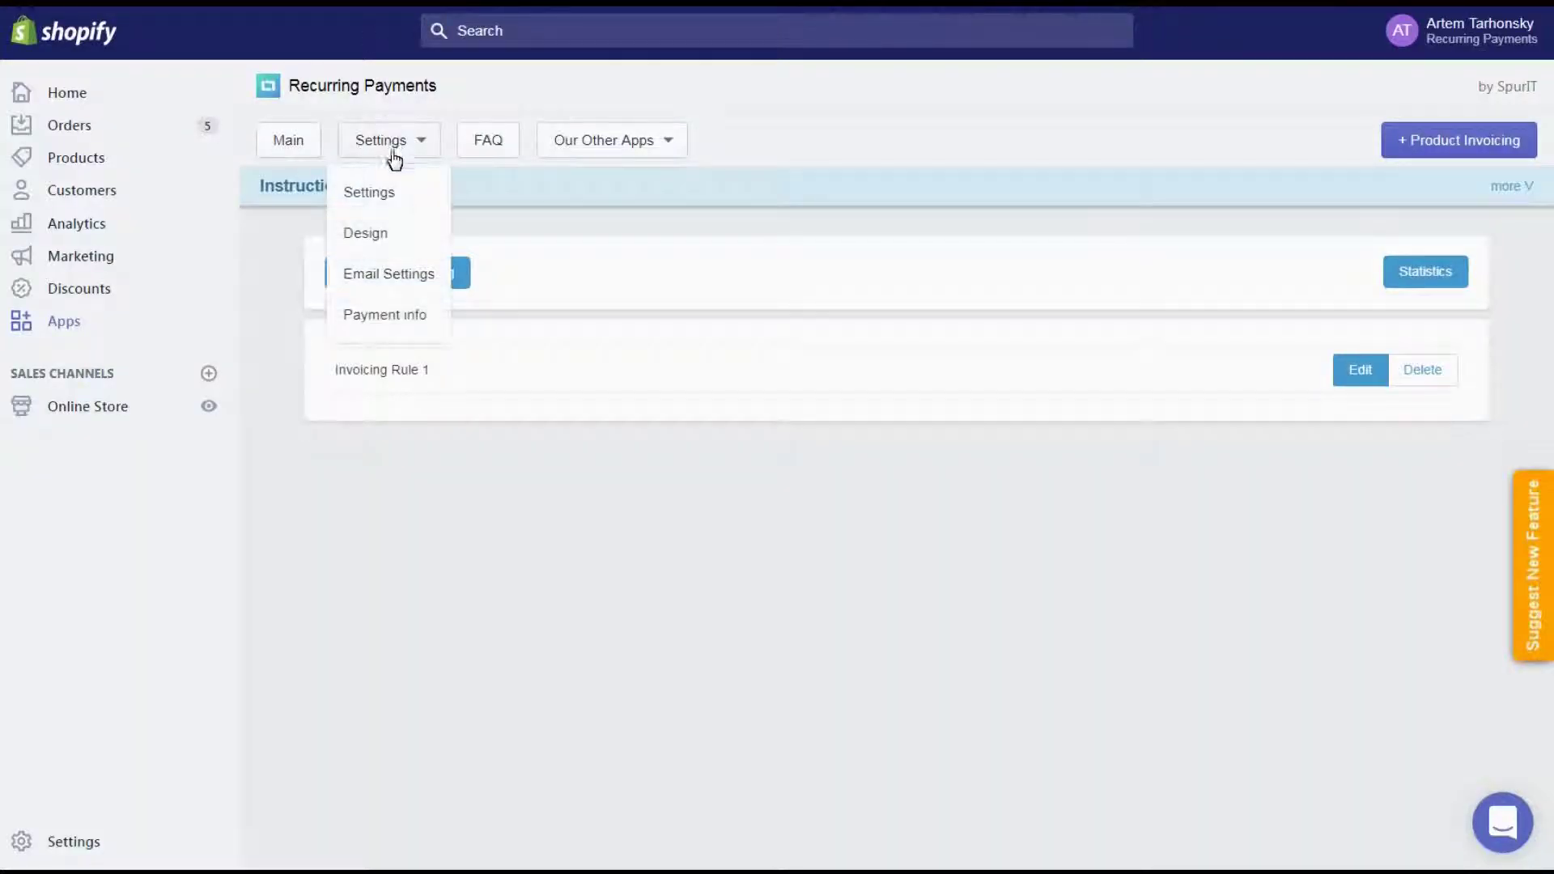
{"action": "left_click", "coordinate": [388, 275]}
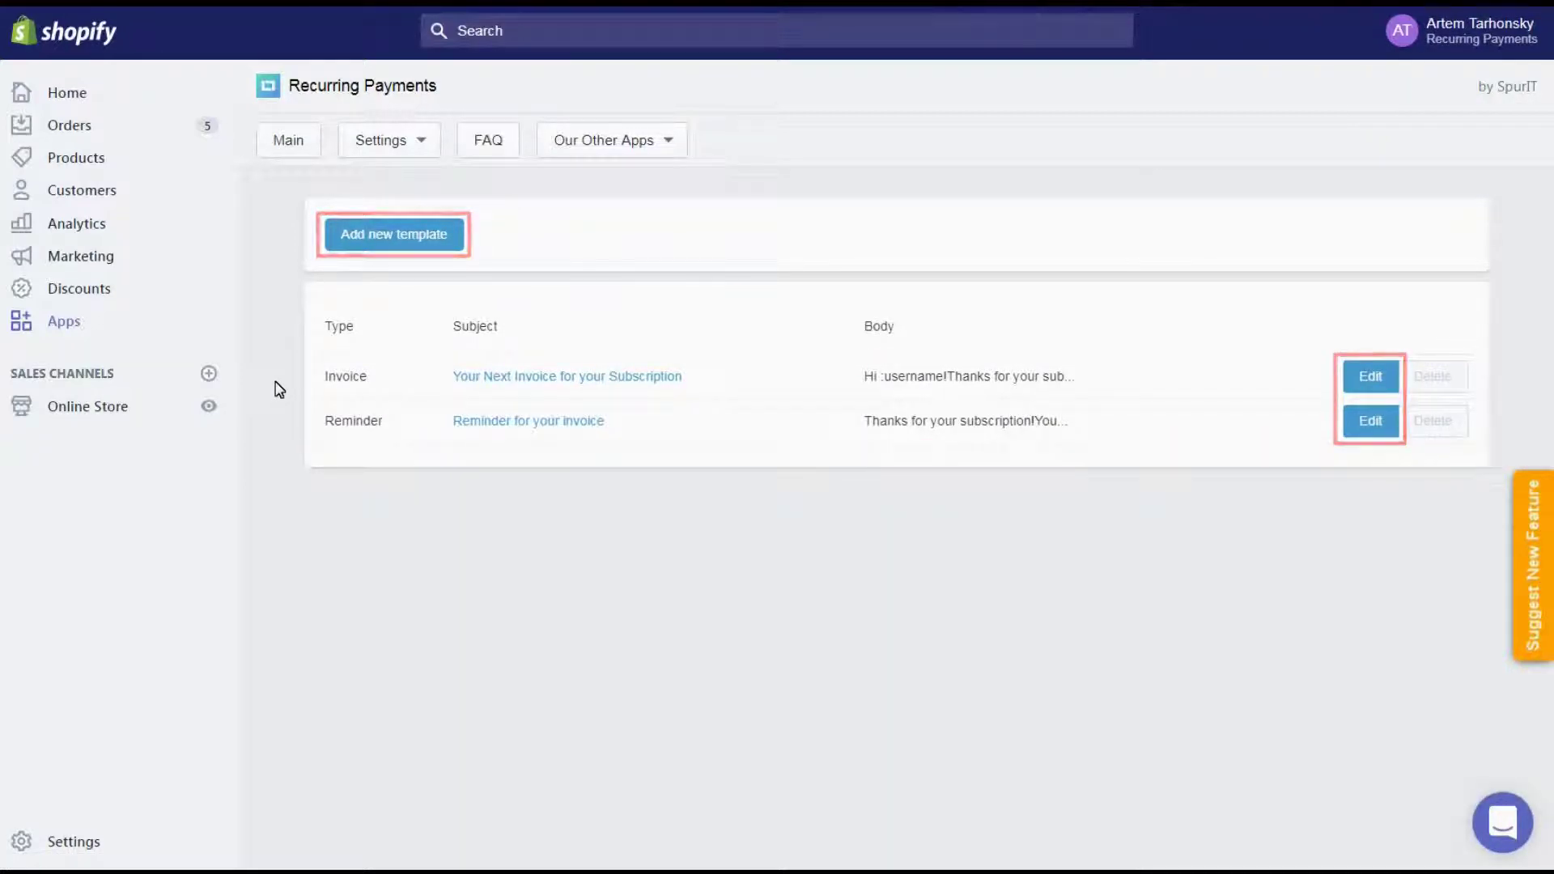
{"action": "left_click", "coordinate": [401, 233]}
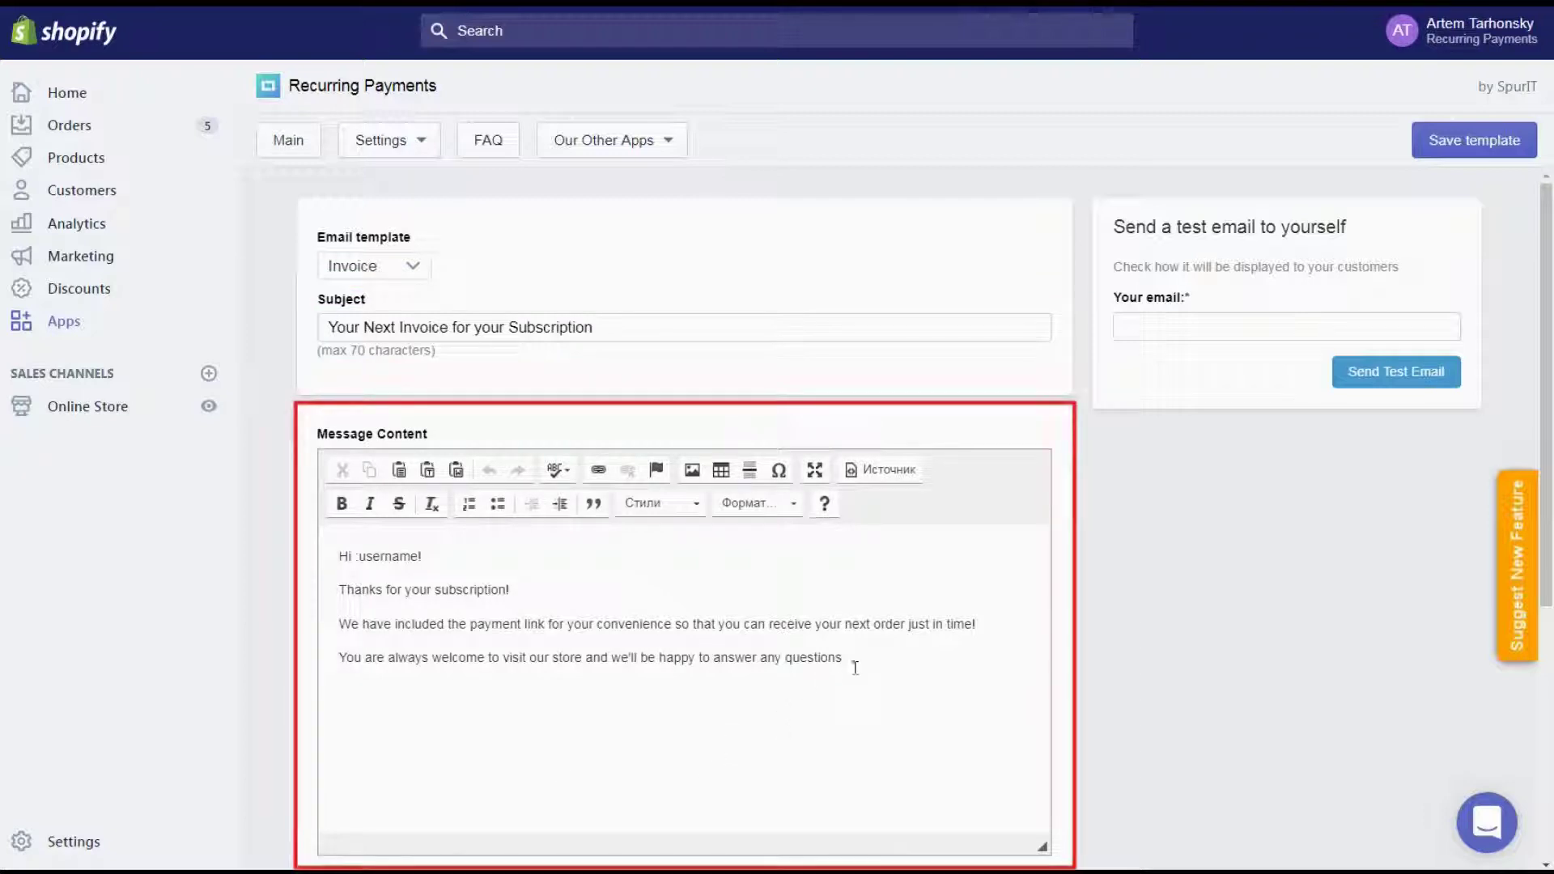
Select the invoice message text and add a closing line 'Have a perfect day!'.
{"action": "mouse_move", "coordinate": [850, 660]}
{"action": "left_mouse_down"}
{"action": "mouse_move", "coordinate": [408, 540]}
{"action": "mouse_move", "coordinate": [339, 556]}
{"action": "left_mouse_up"}
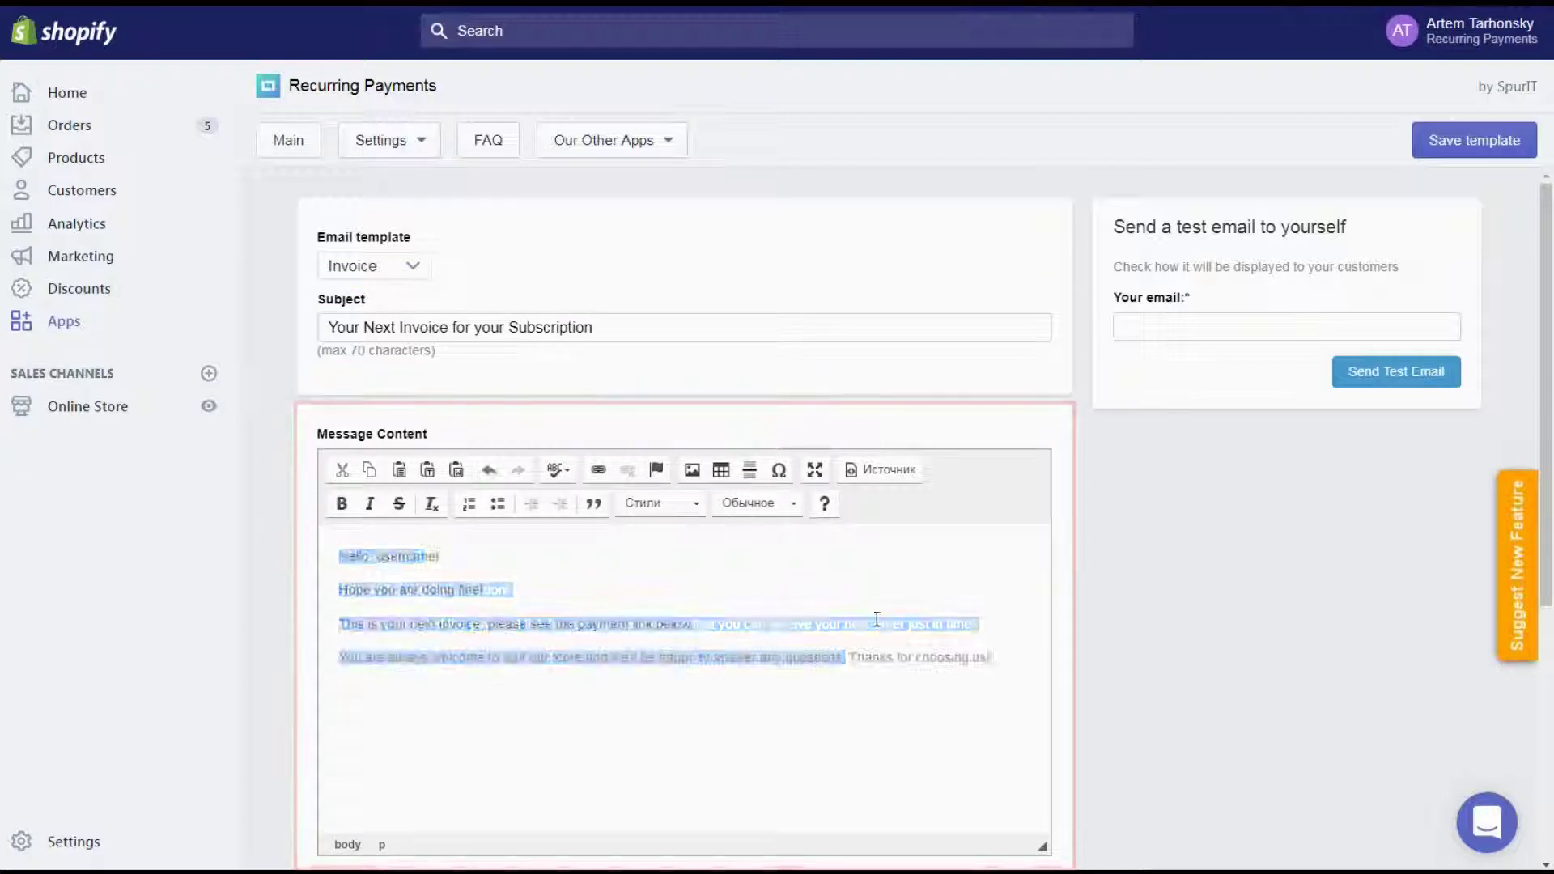
{"action": "key", "text": "Return"}
{"action": "type", "text": "Have a per"}
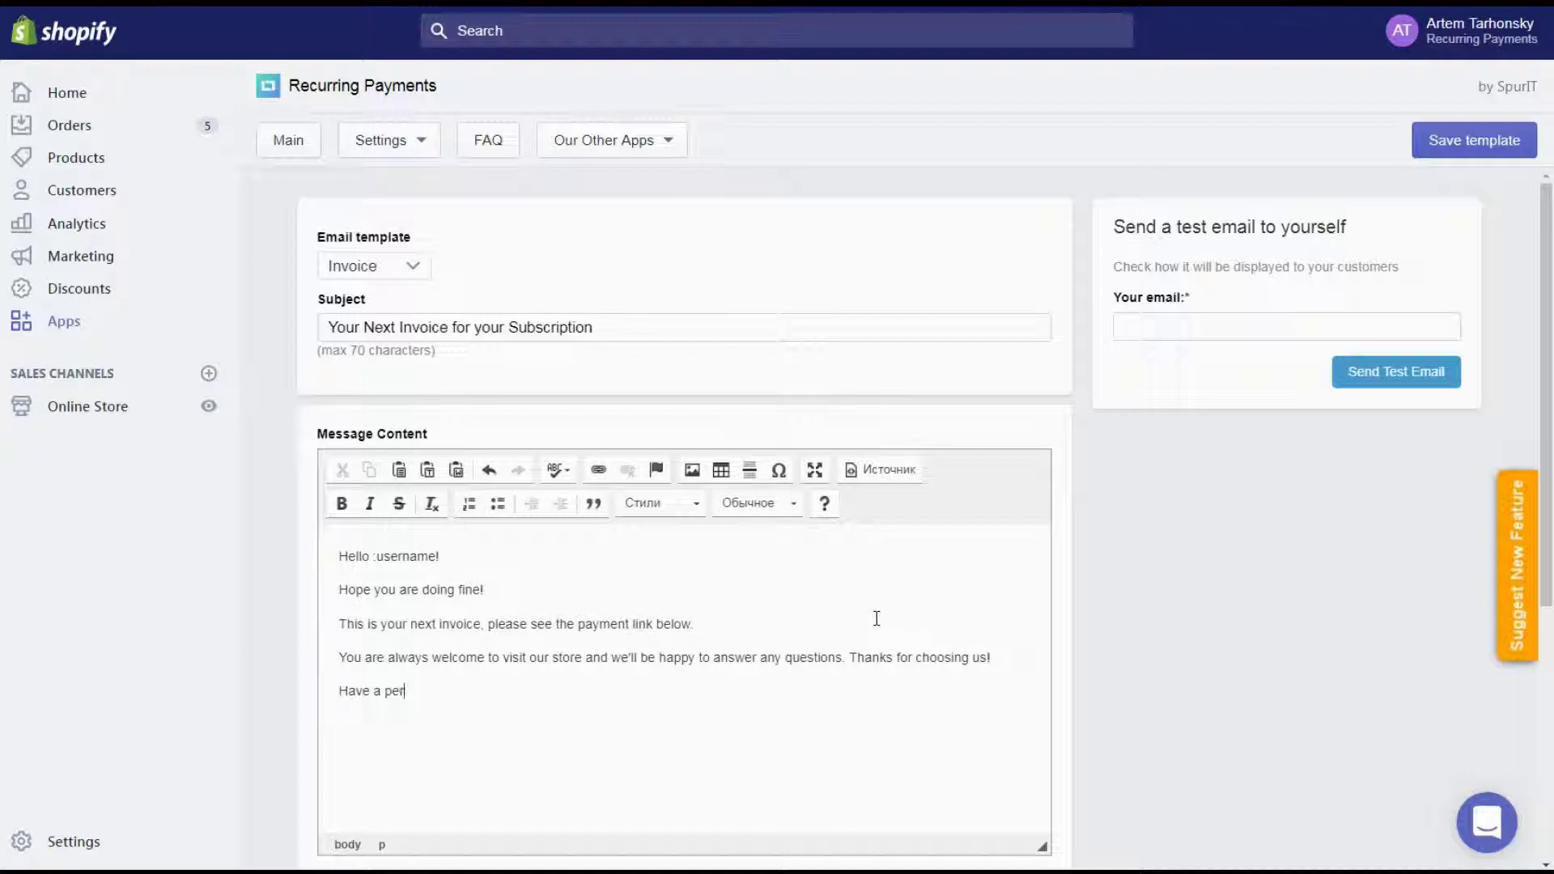
{"action": "type", "text": "fect day!"}
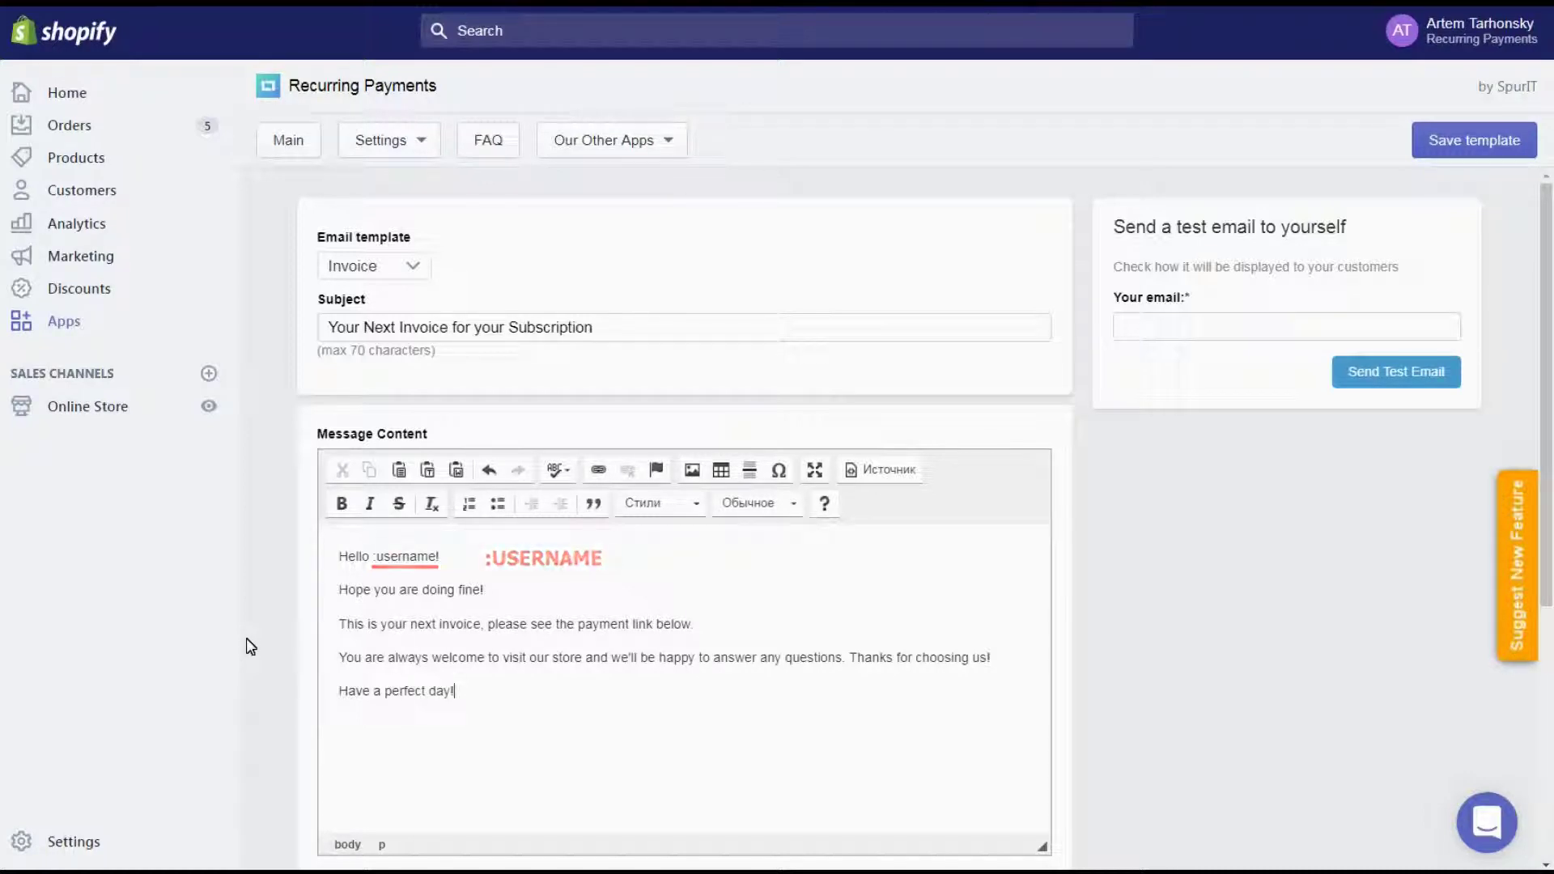
{"action": "scroll", "coordinate": [251, 646], "scroll_direction": "down", "scroll_amount": 5}
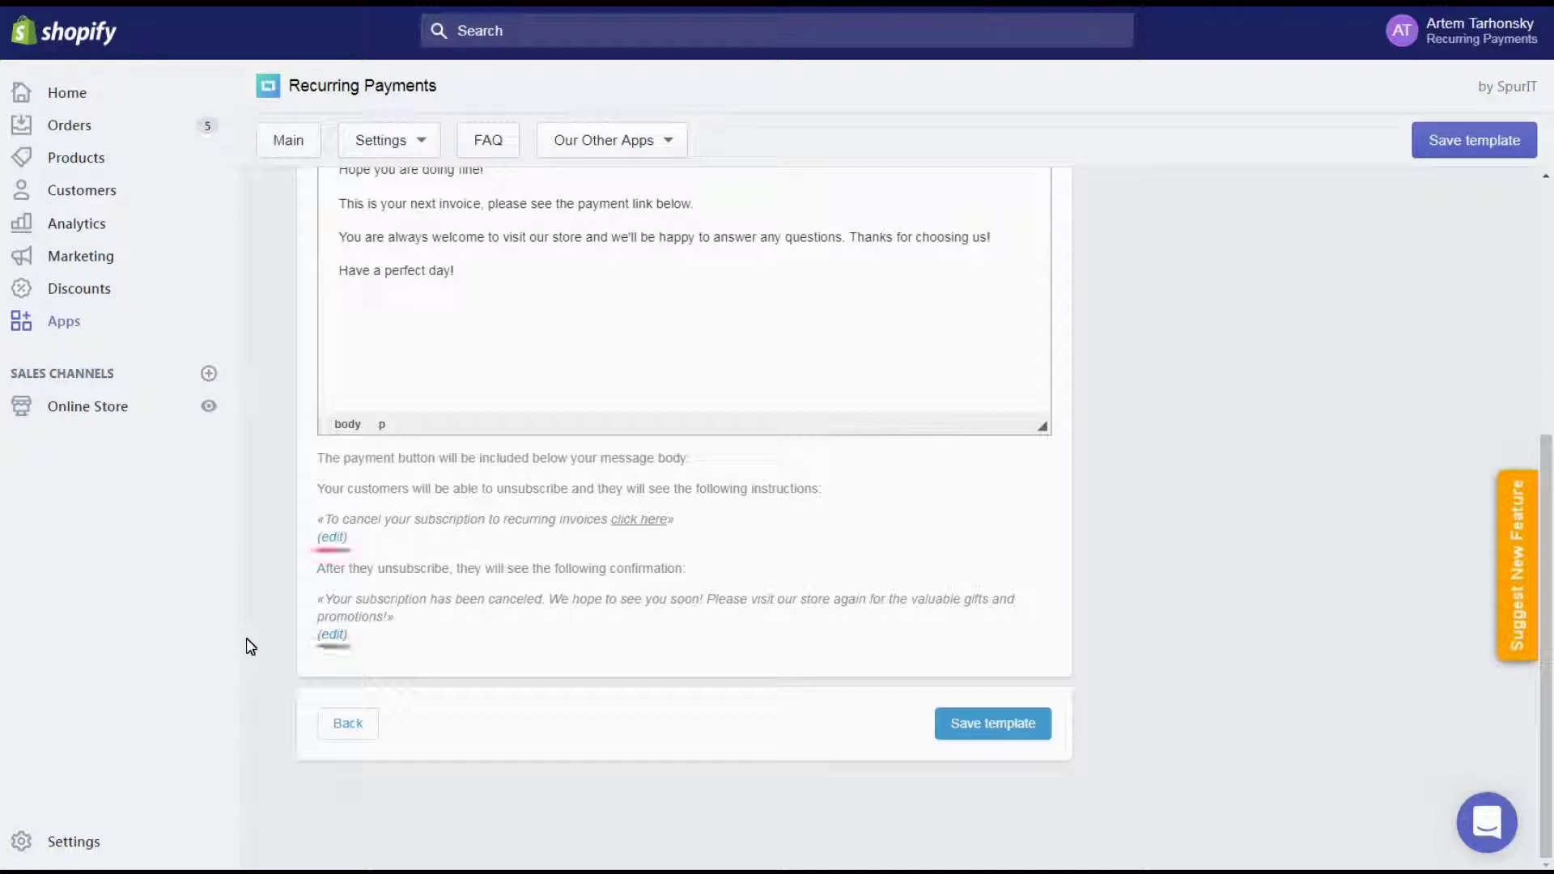
{"action": "scroll", "coordinate": [251, 647], "scroll_direction": "up", "scroll_amount": 5}
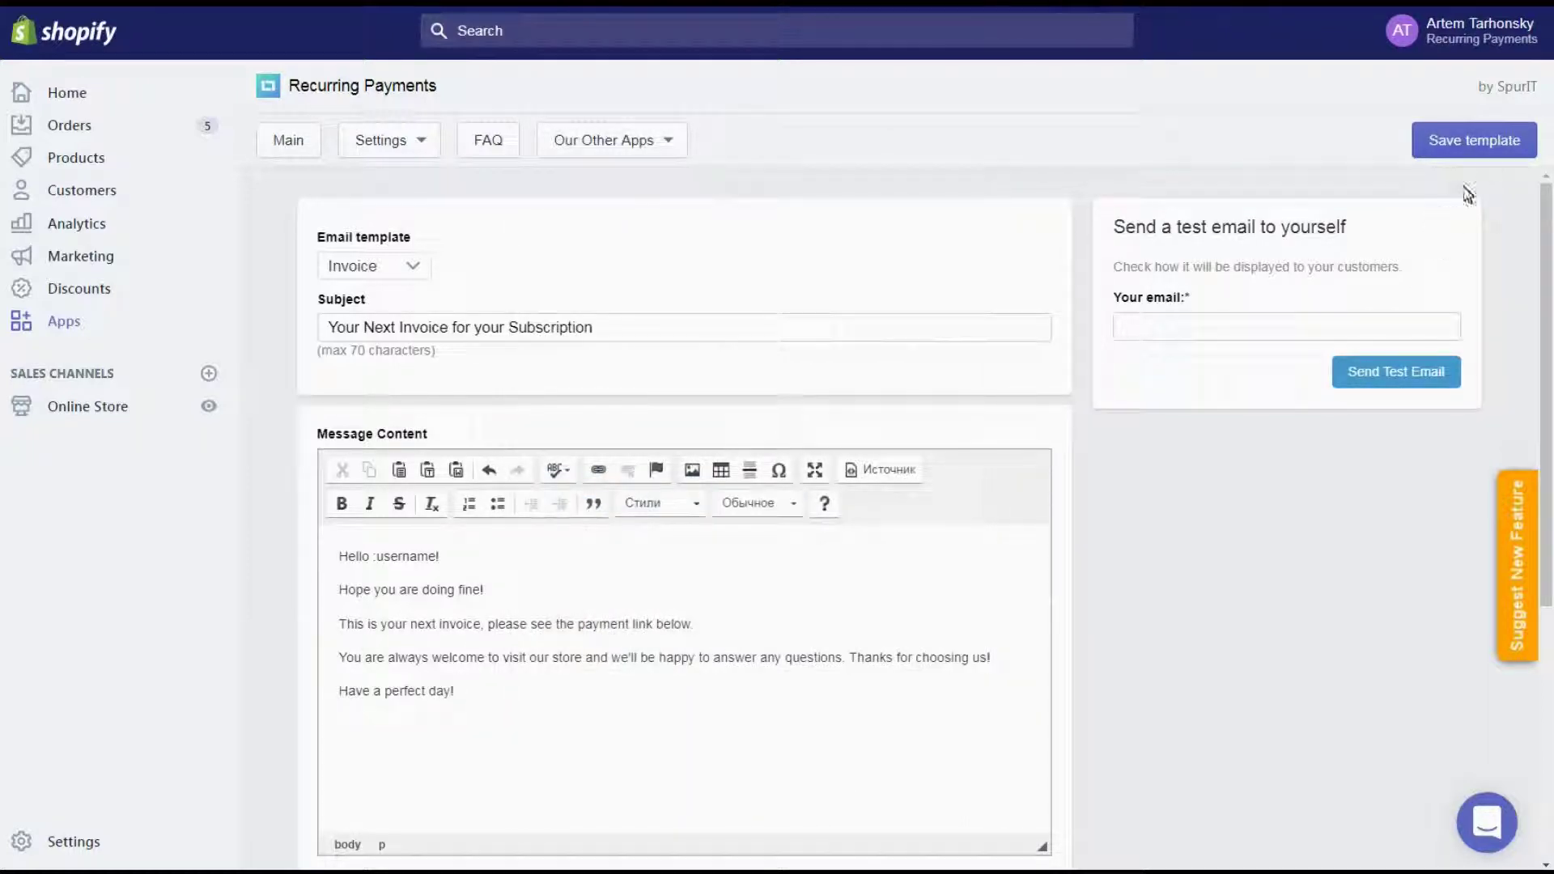
Save the template, then set Invoicing Rule 1 to send invoice links using 'Your Next Invoice' template.
{"action": "left_click", "coordinate": [1484, 154]}
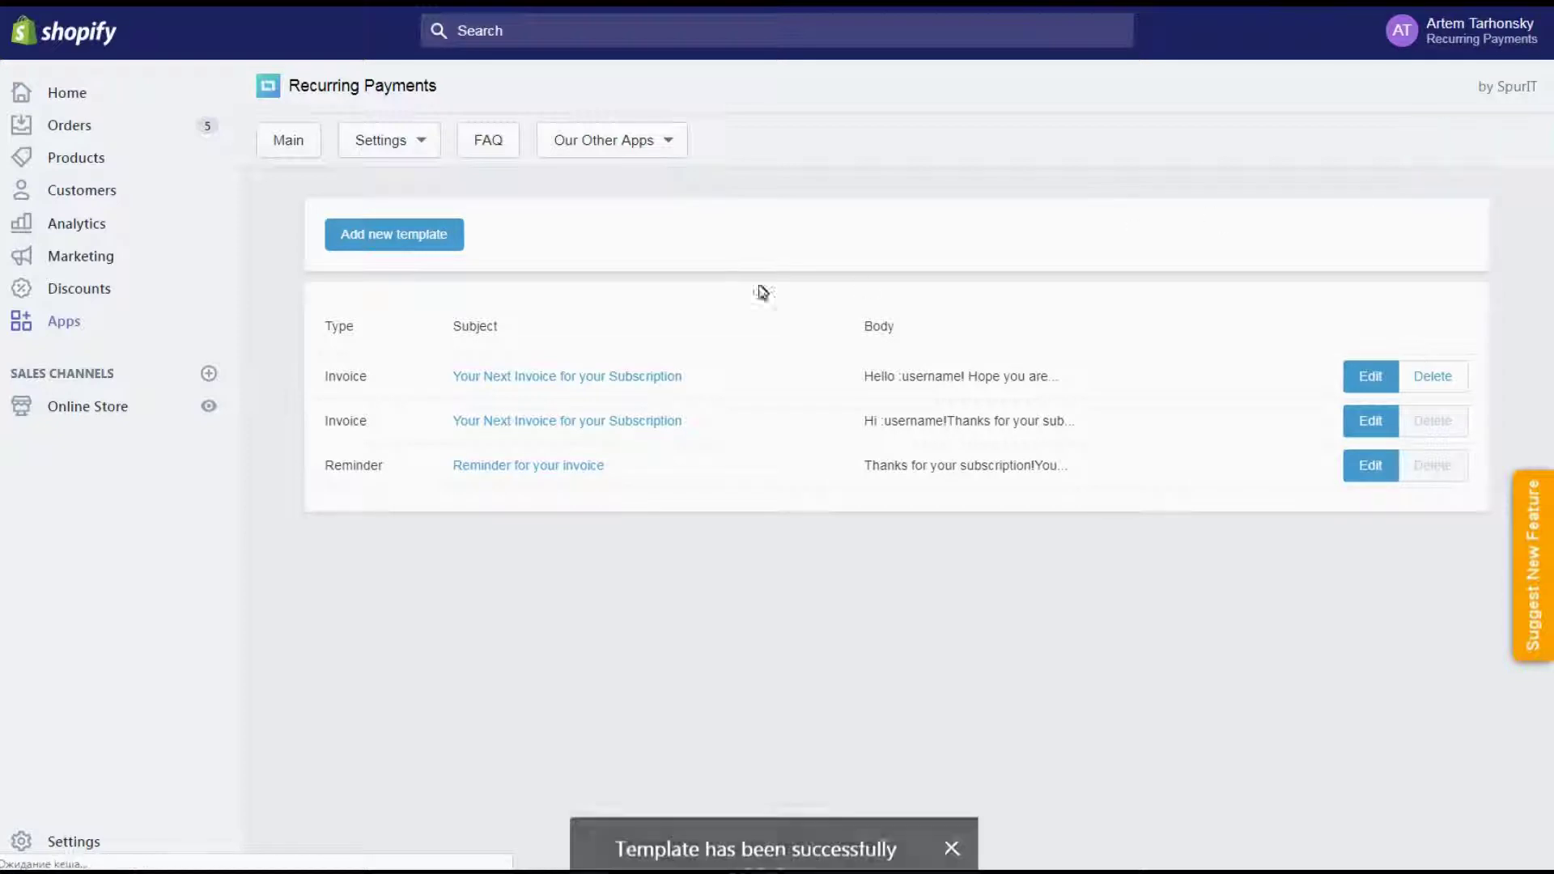
{"action": "left_click", "coordinate": [304, 158]}
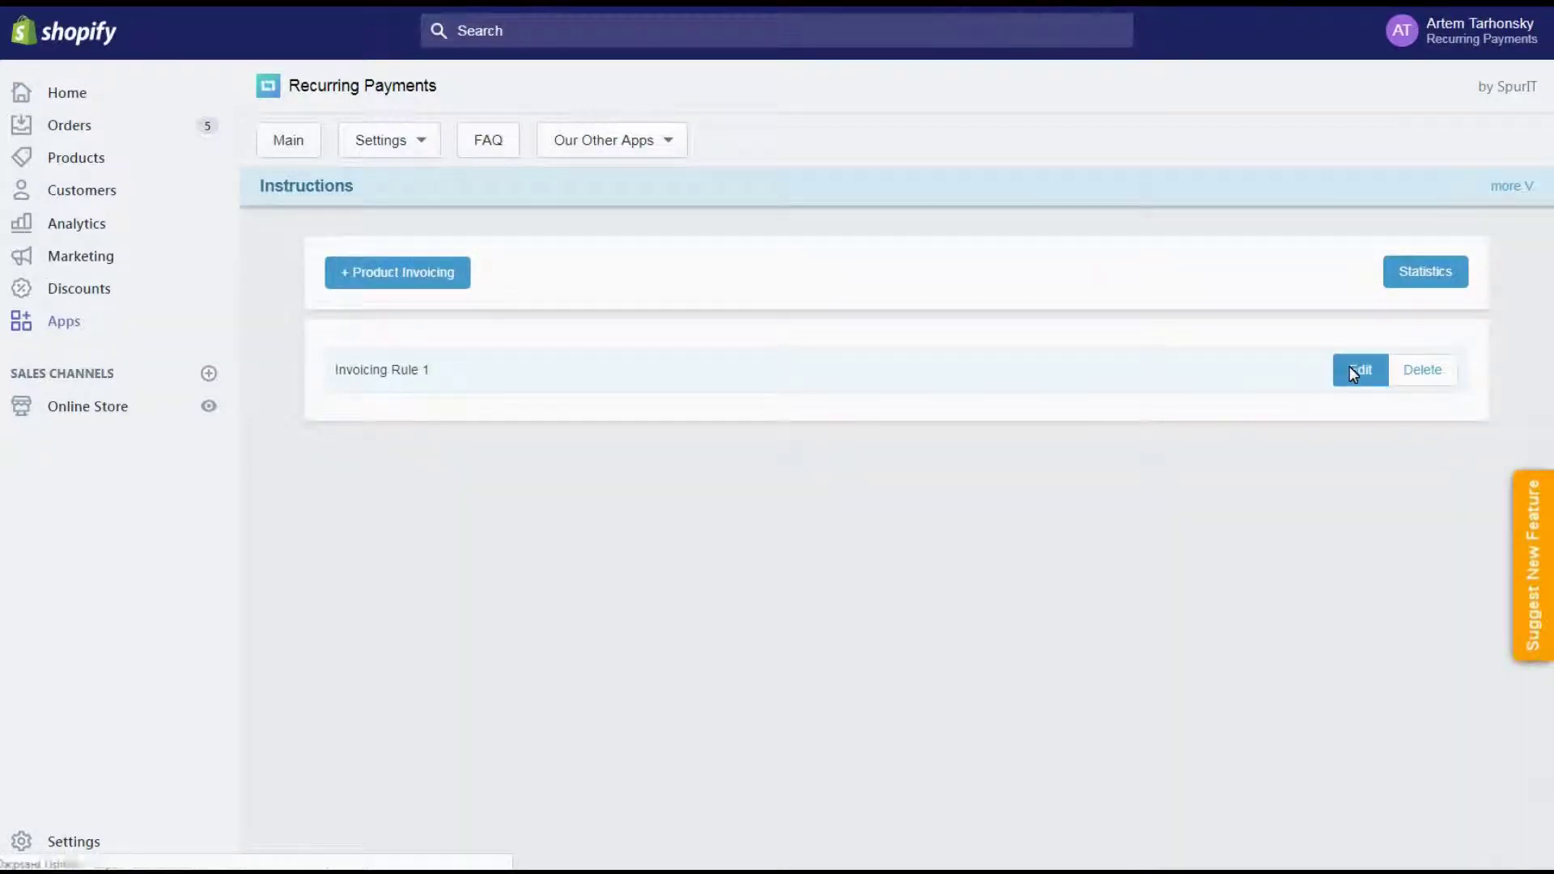
{"action": "left_click", "coordinate": [1361, 372]}
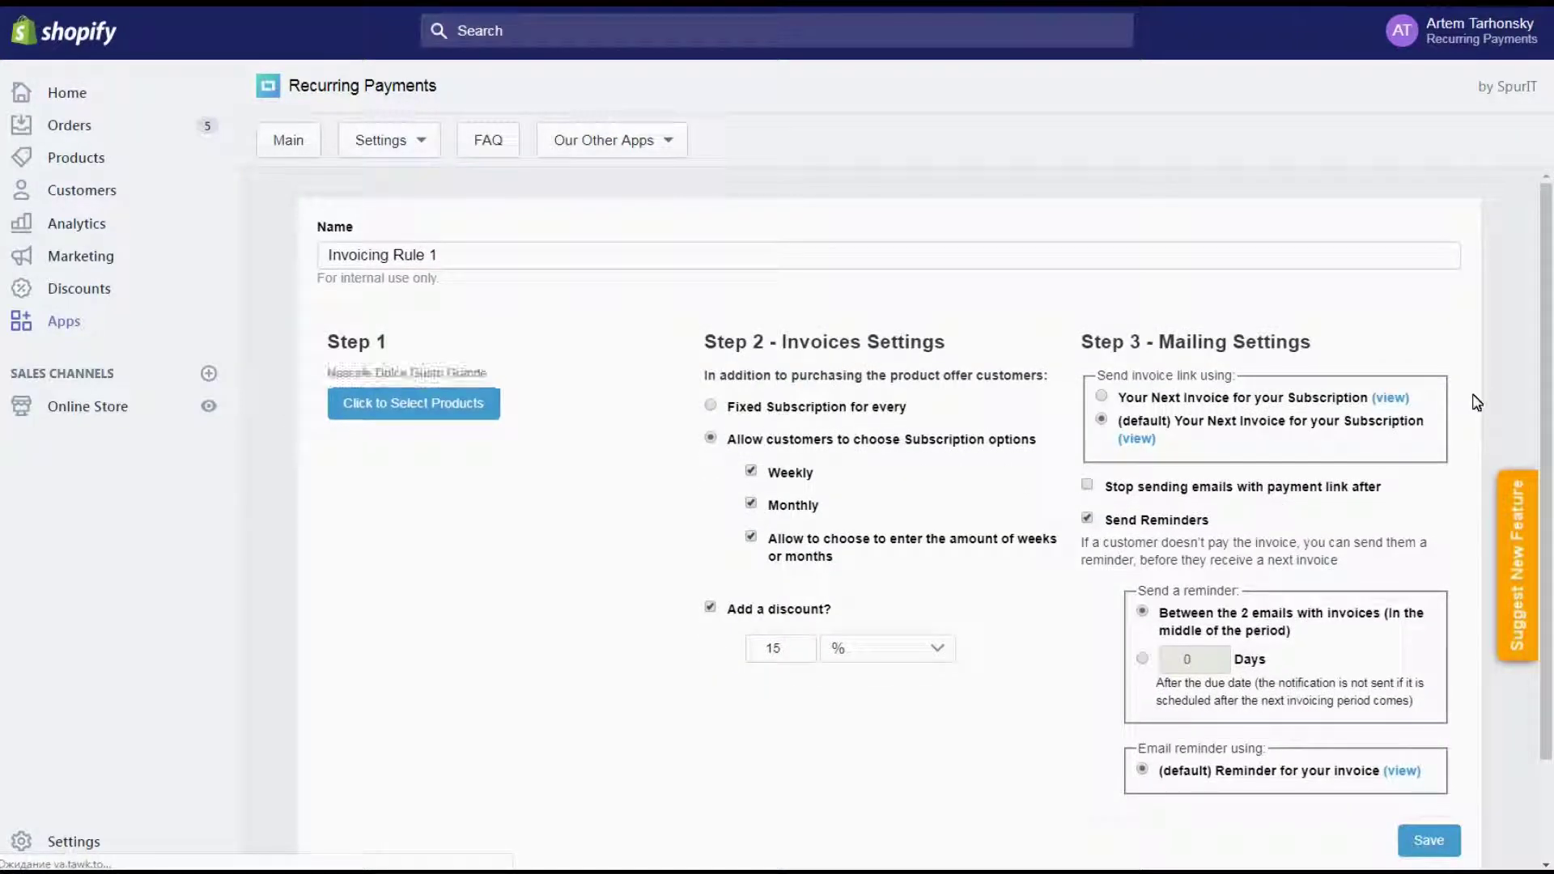
{"action": "left_click", "coordinate": [1102, 399]}
{"action": "left_click", "coordinate": [1501, 154]}
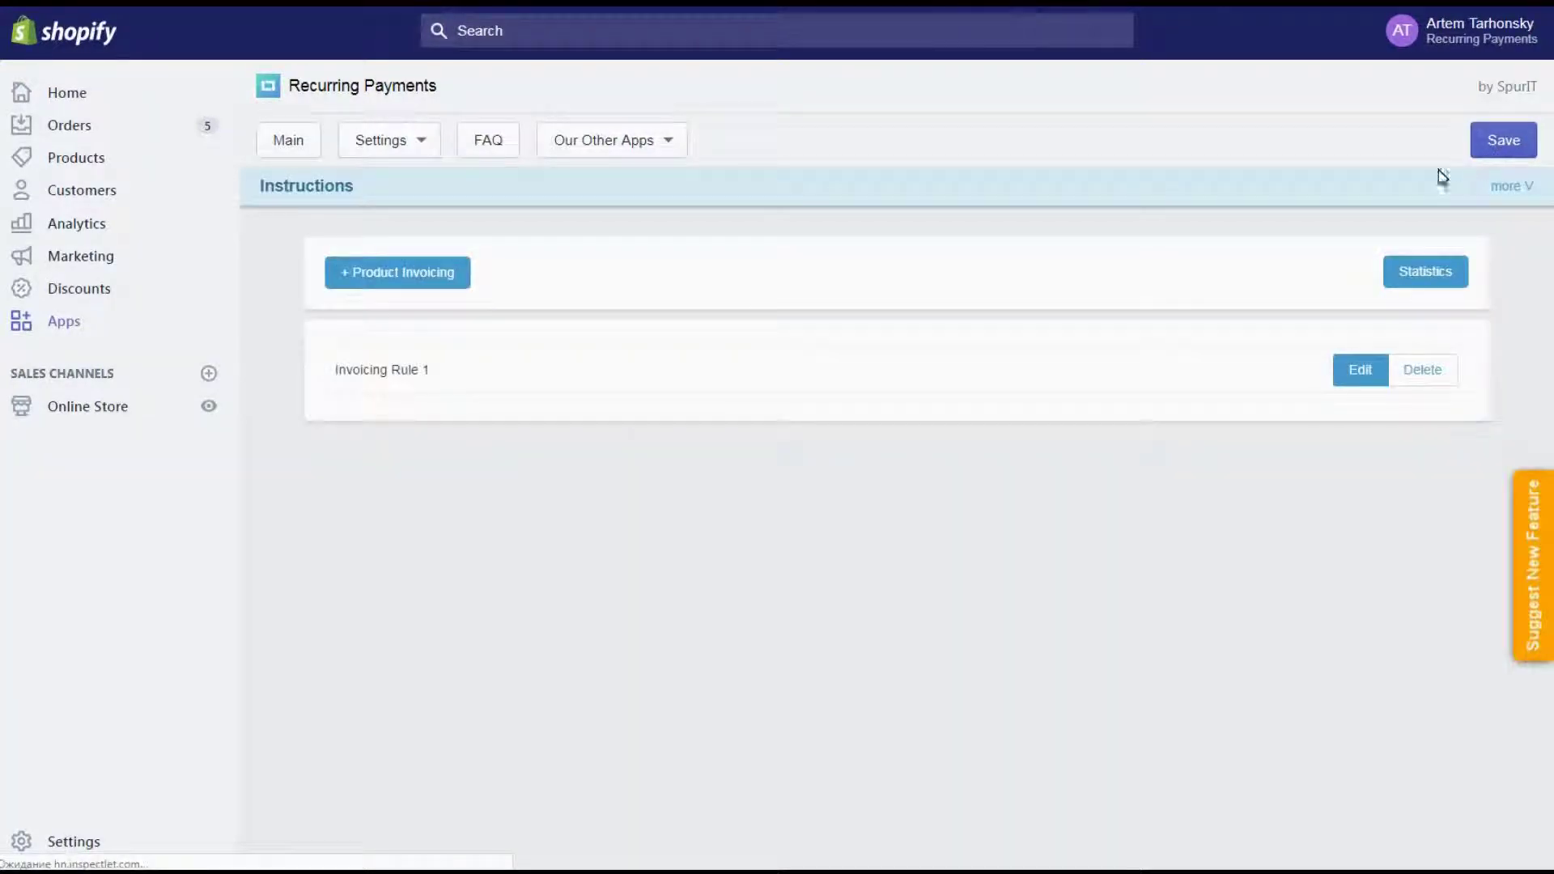
In Design settings, make the main widget text bold and raise the red in its colour.
{"action": "left_click", "coordinate": [426, 145]}
{"action": "left_click", "coordinate": [366, 233]}
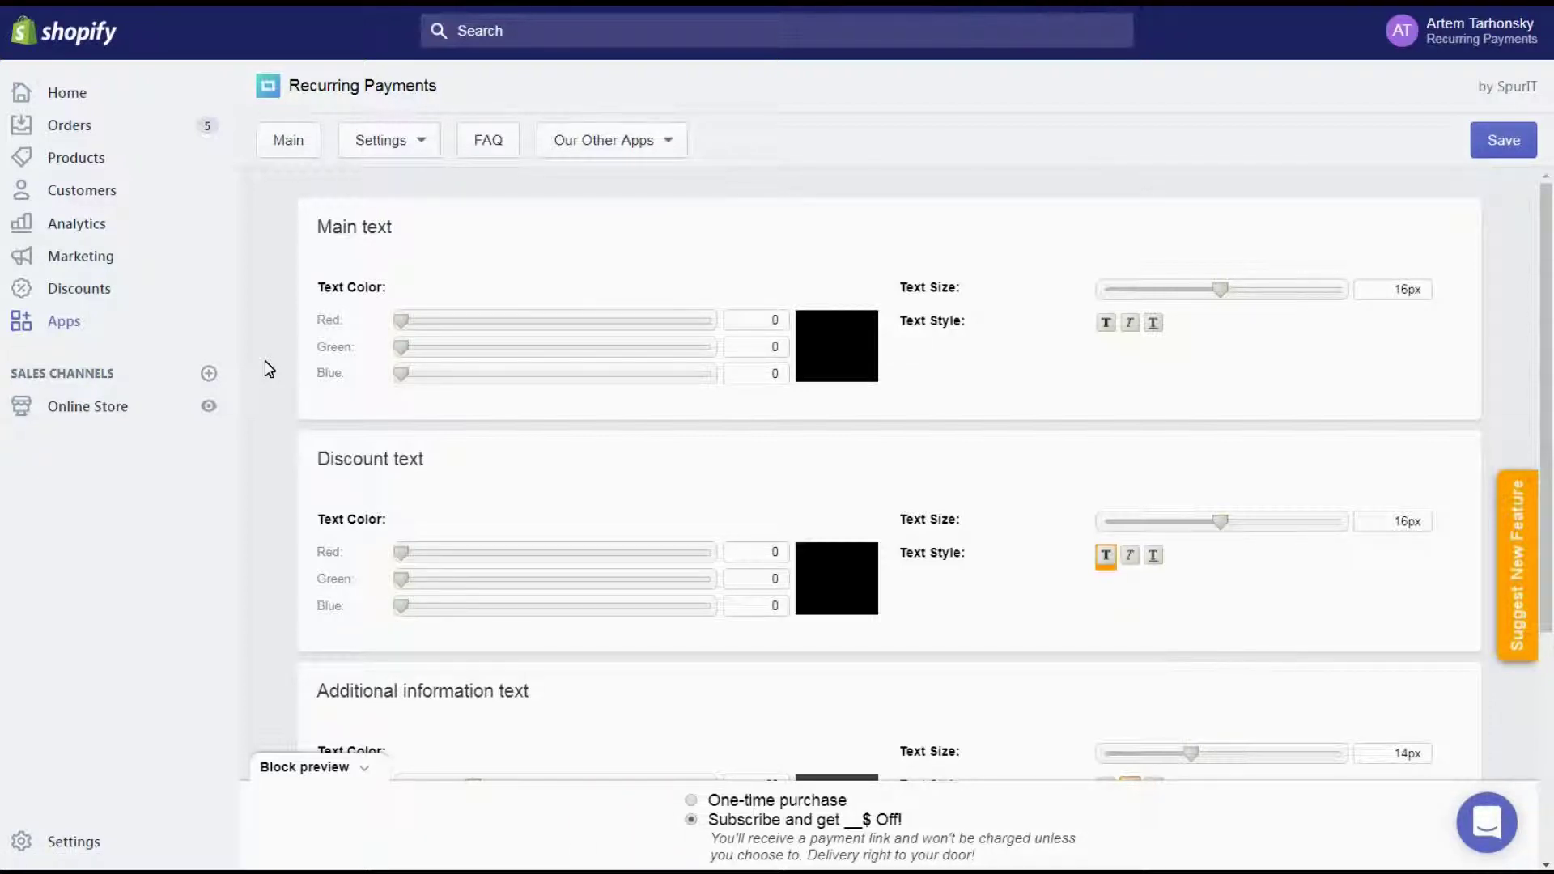
{"action": "left_click", "coordinate": [1106, 323]}
{"action": "left_click_drag", "start_coordinate": [403, 322], "coordinate": [555, 316]}
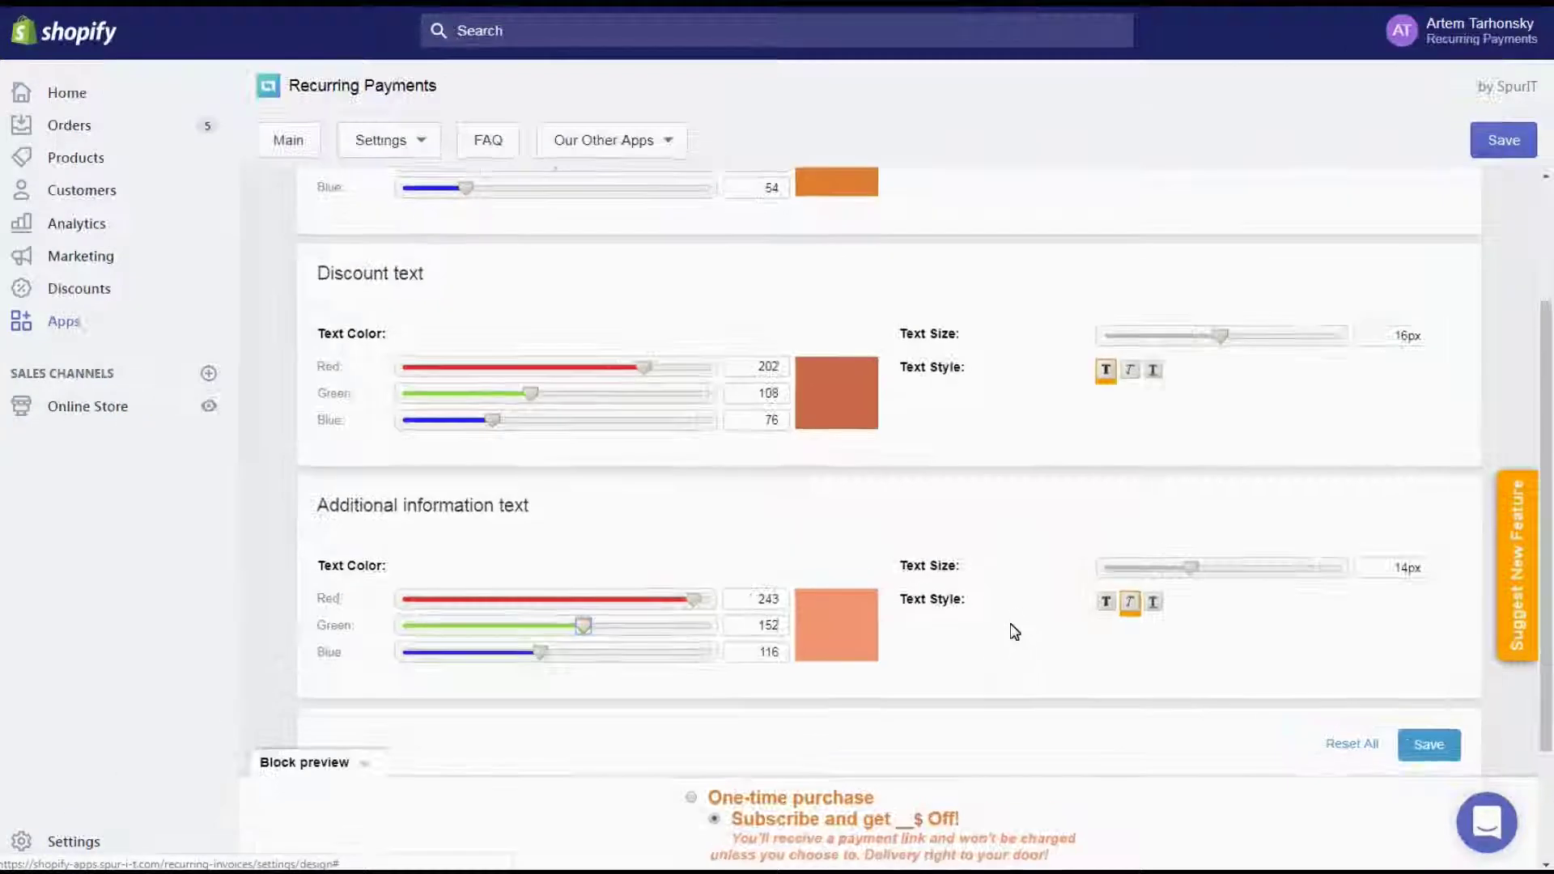
{"action": "scroll", "coordinate": [1053, 615], "scroll_direction": "down", "scroll_amount": 3}
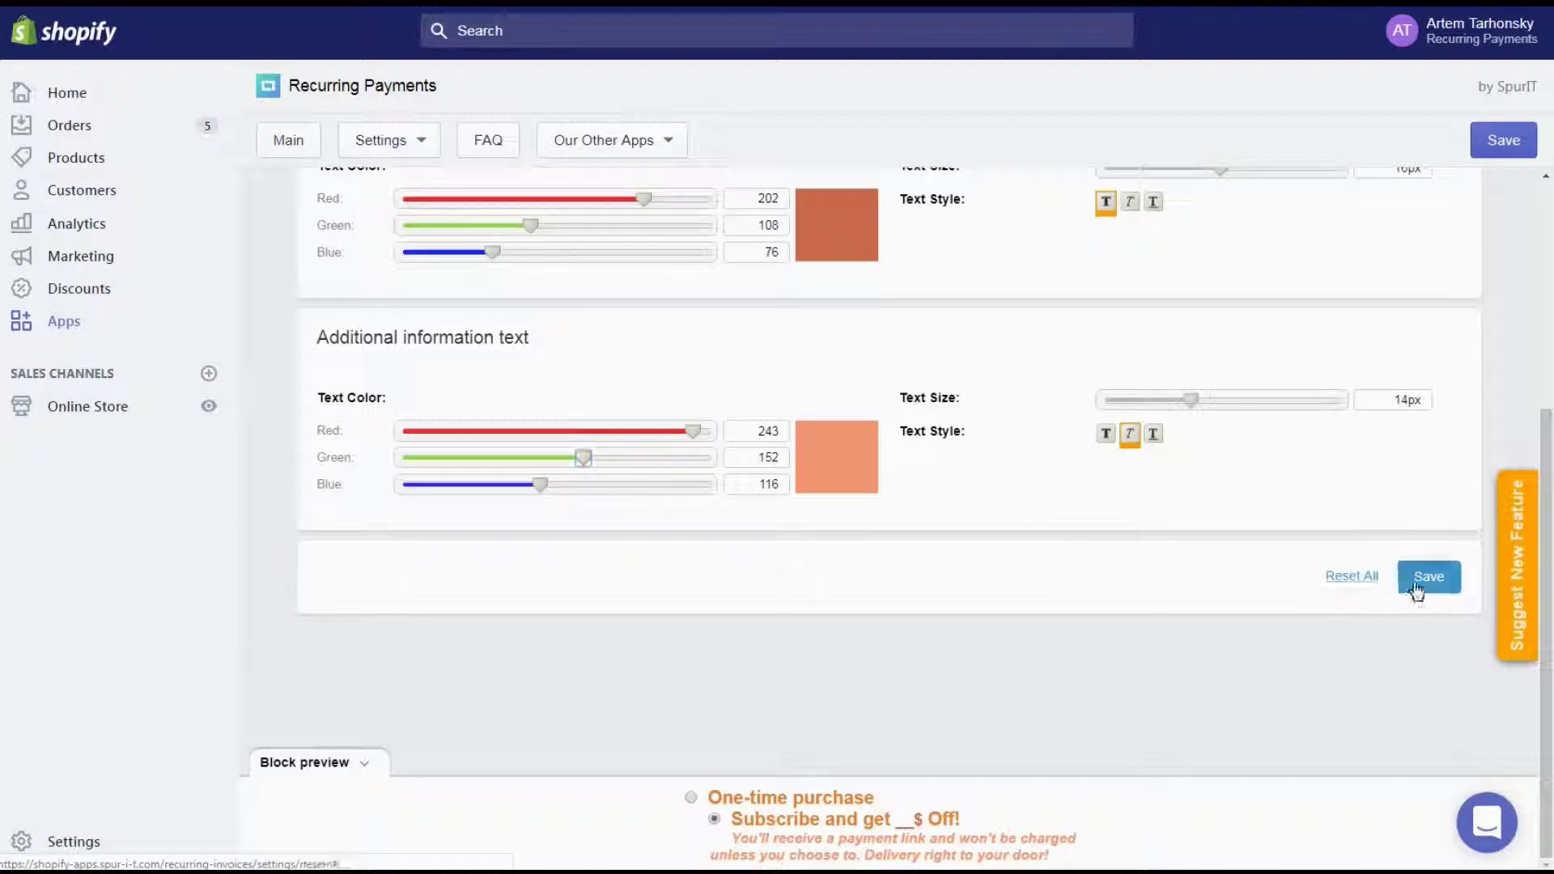
Save the orange widget design and open the Nescafe product page from the storefront cart.
{"action": "left_click", "coordinate": [1353, 579]}
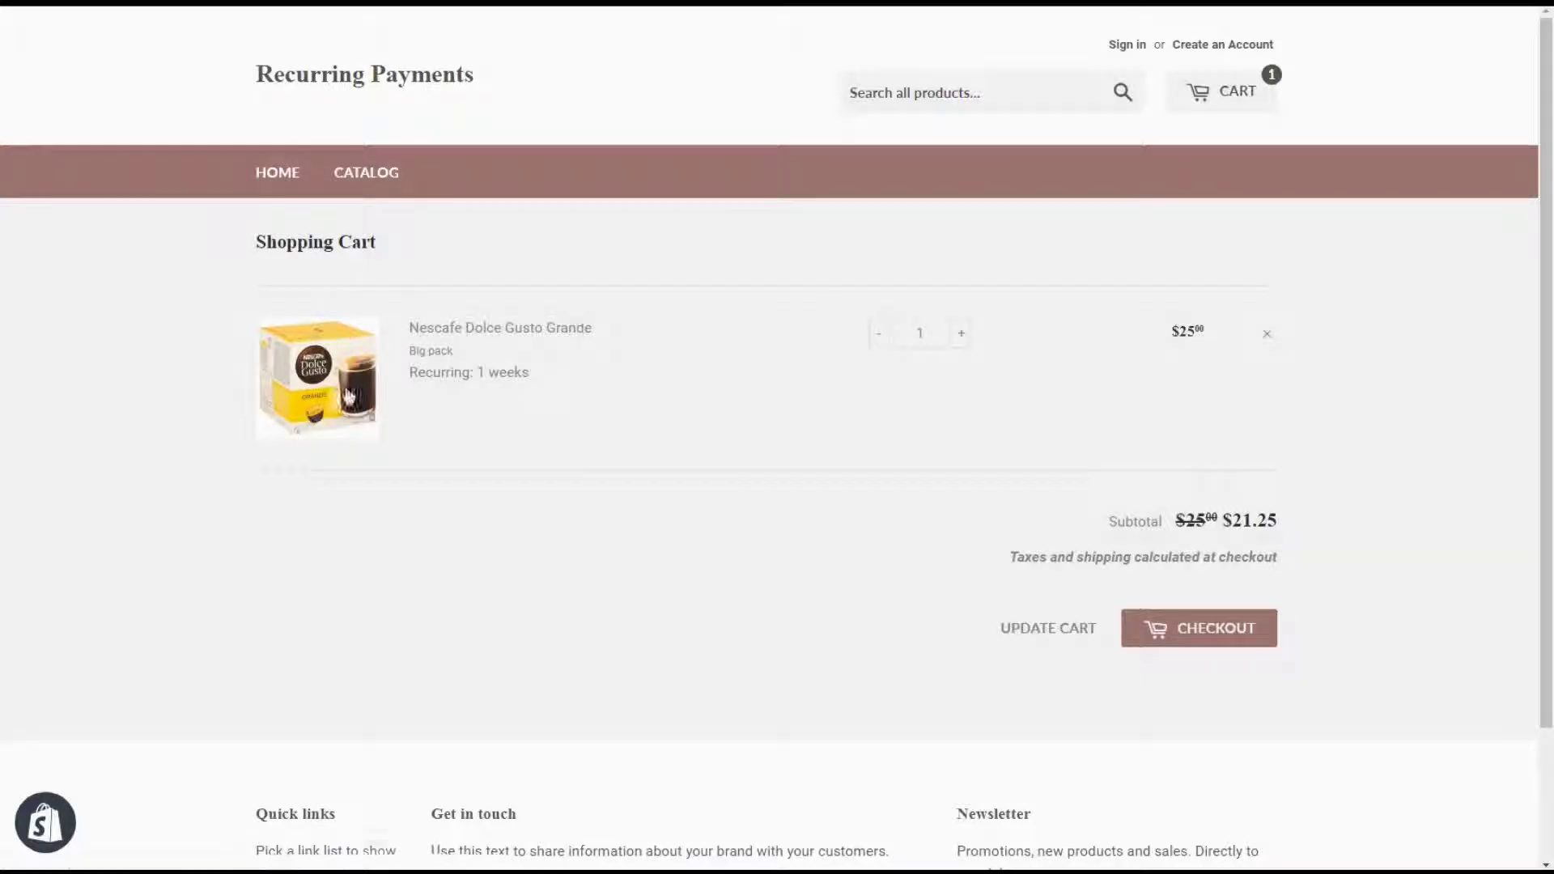
{"action": "left_click", "coordinate": [348, 392]}
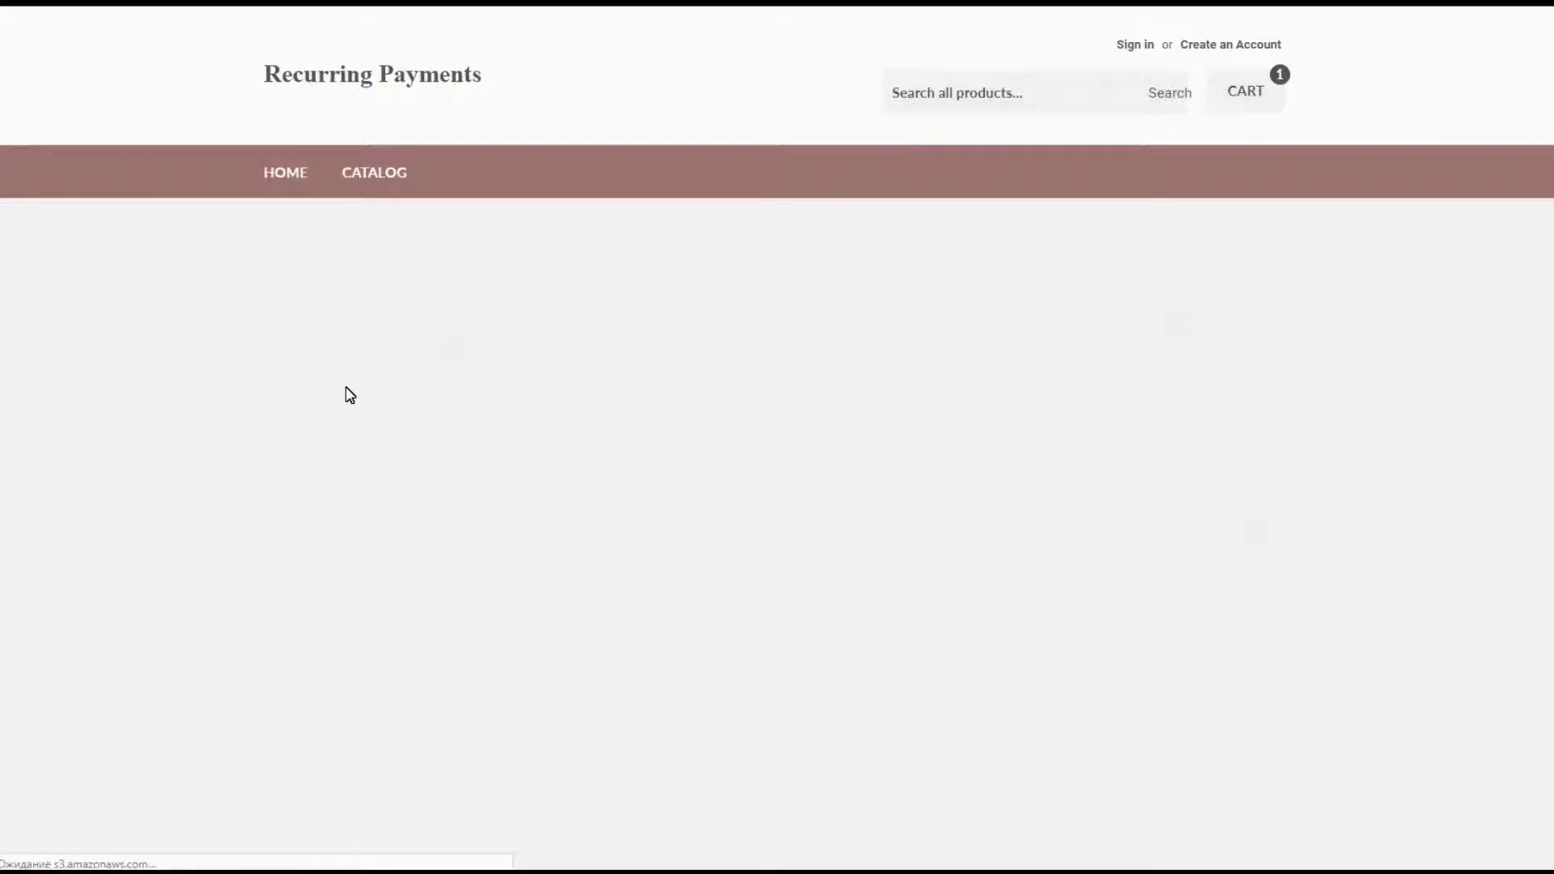